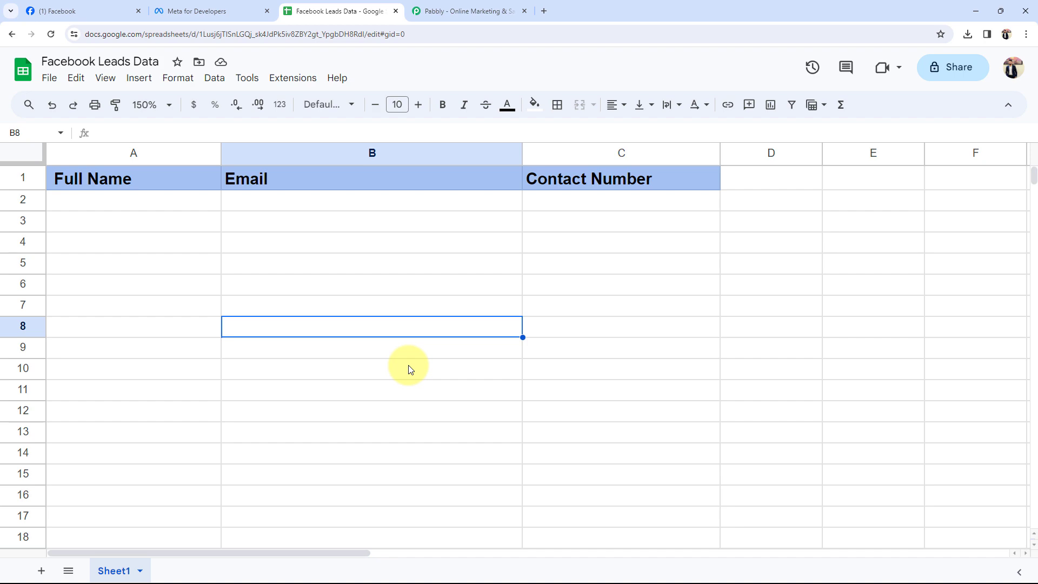
# Switch to the Pabbly website, access the account's app list, and open Pabbly Connect
pyautogui.click(36, 10)
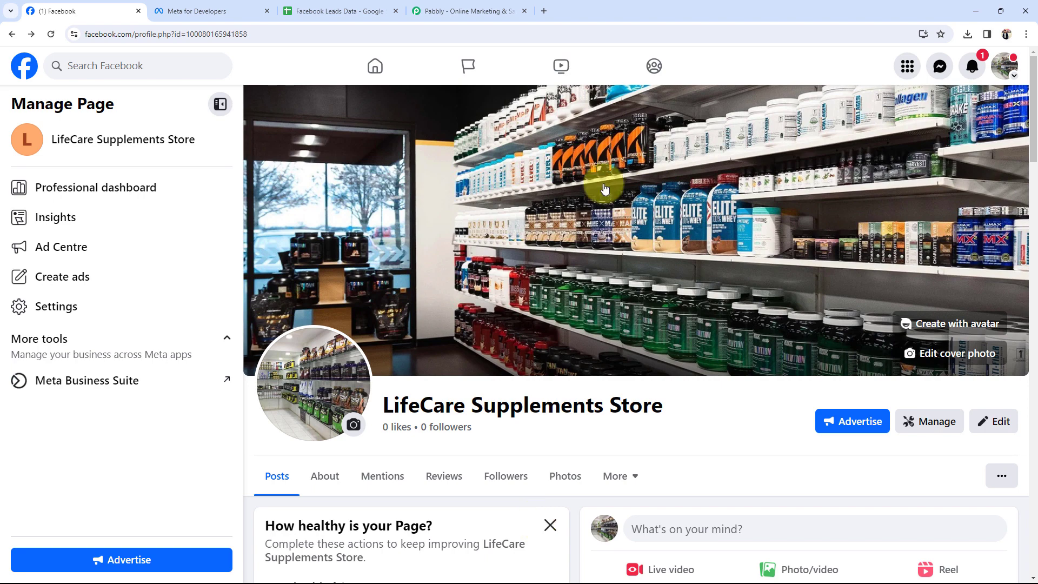
pyautogui.click(462, 11)
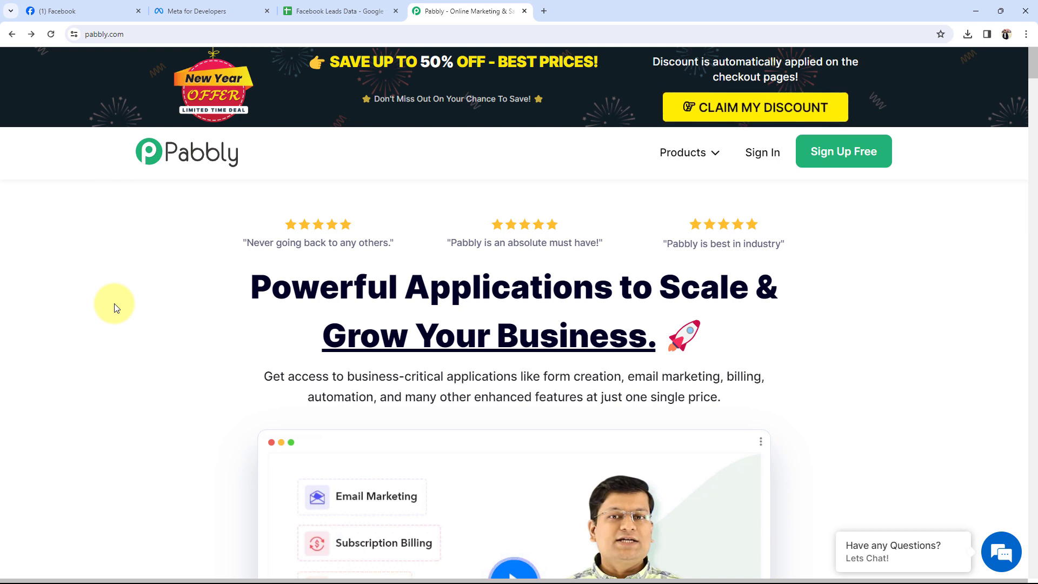
pyautogui.click(834, 168)
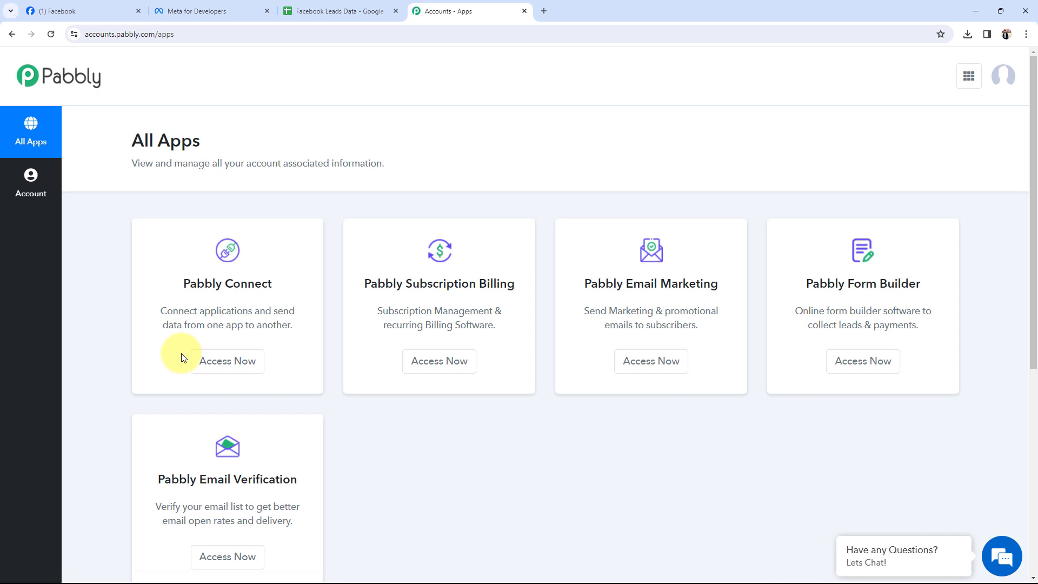
pyautogui.moveTo(200, 291); pyautogui.dragTo(290, 284)
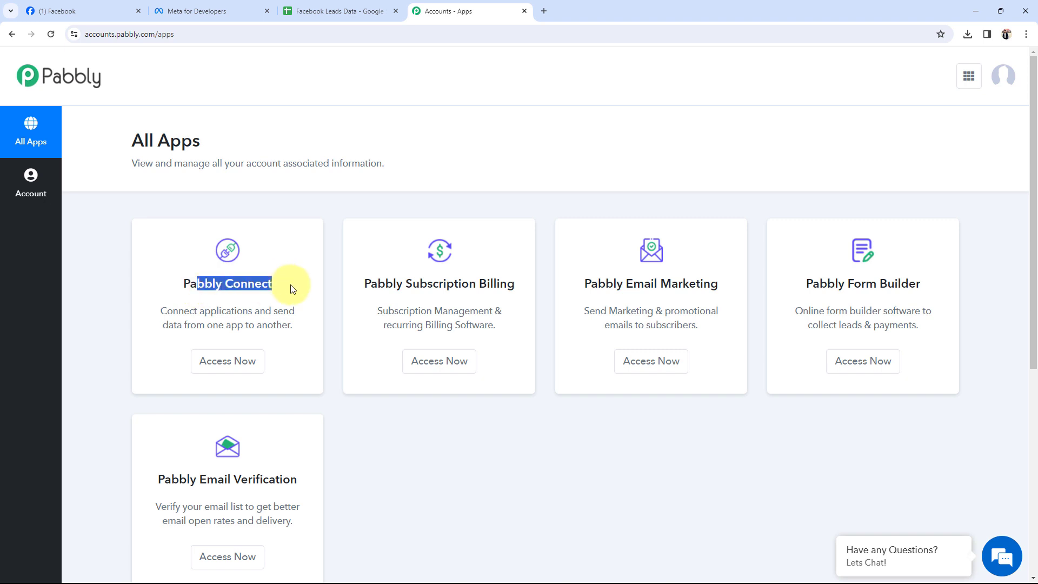
pyautogui.click(228, 367)
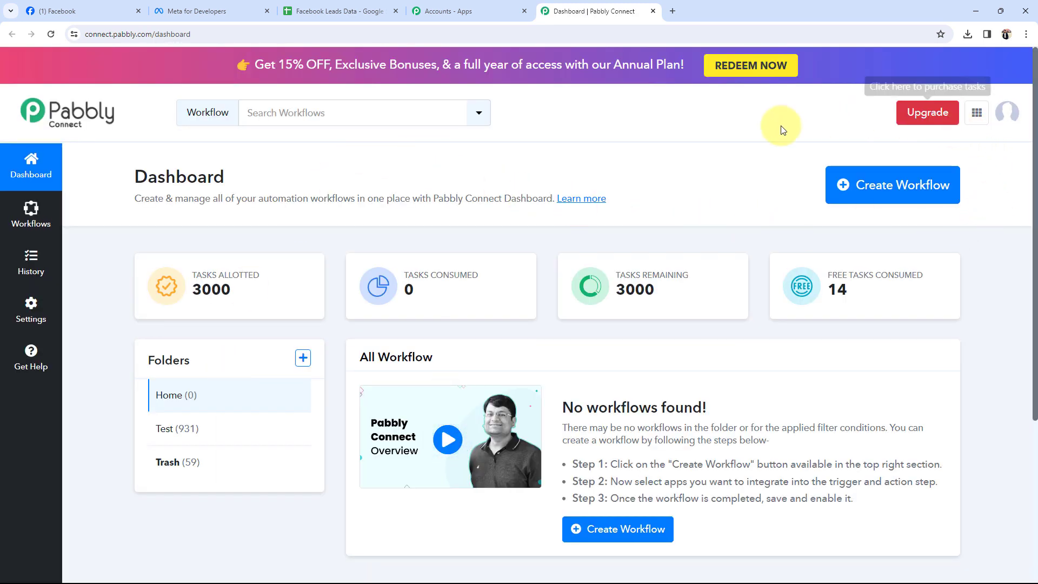
# Create a workflow named "Add Supplements Business Leads to Google Sheets" in the Home folder and collapse its trigger section
pyautogui.click(861, 186)
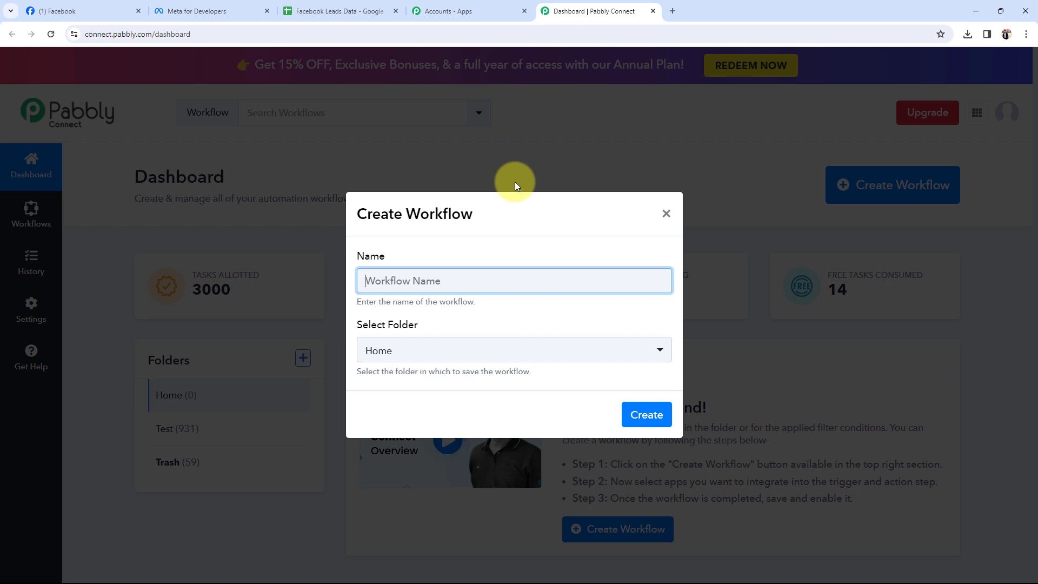
pyautogui.write('Add Supplements Business Leads to Google Sheets')
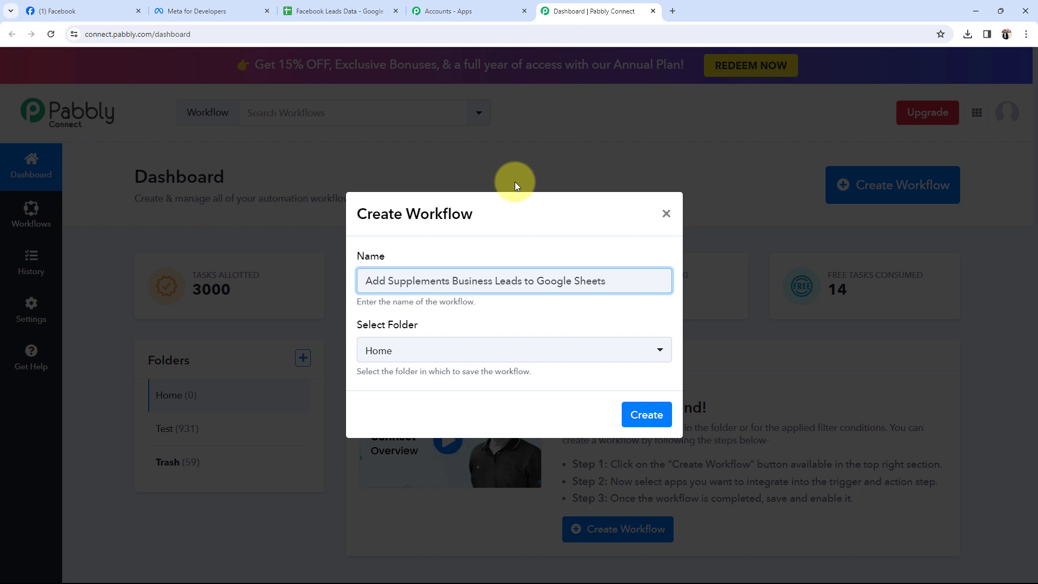
pyautogui.click(384, 352)
pyautogui.click(380, 421)
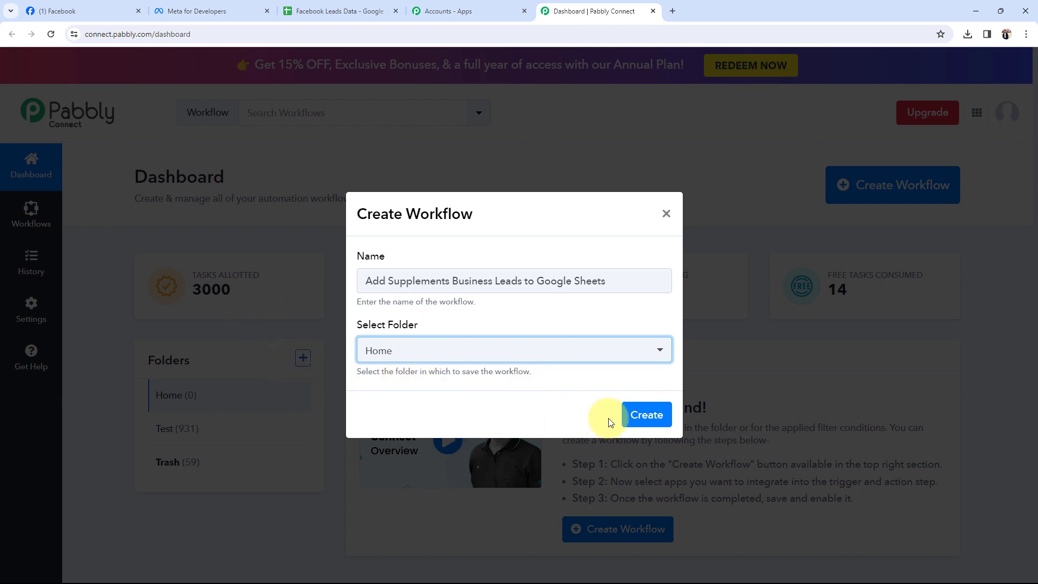
pyautogui.click(656, 414)
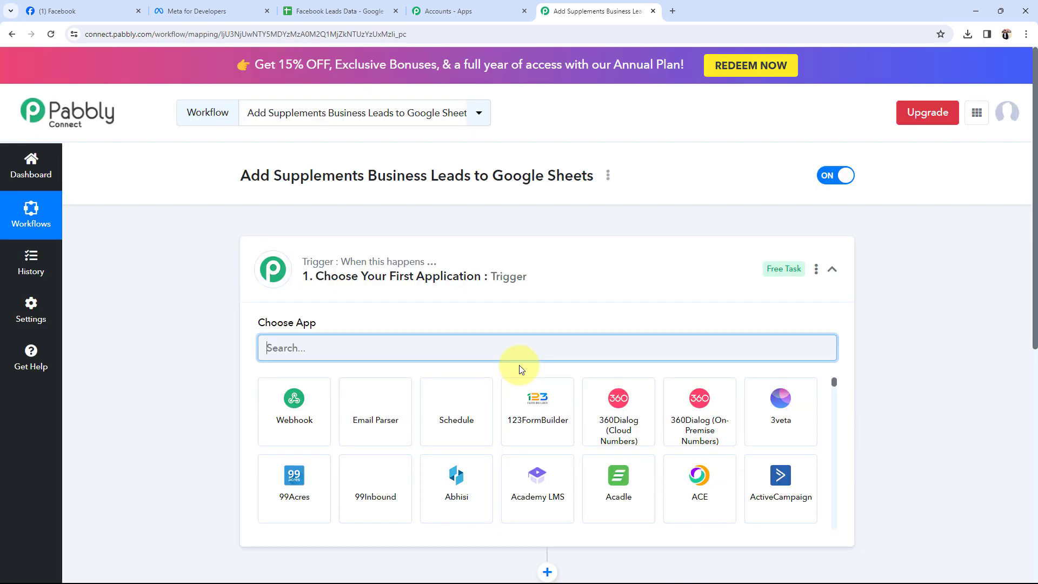
pyautogui.click(511, 295)
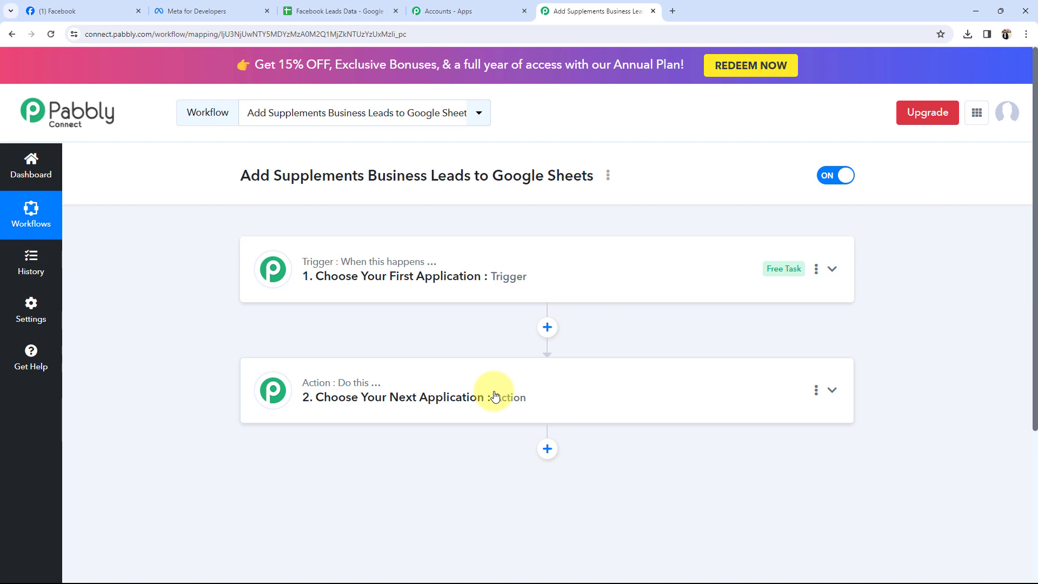
# Review the LifeCare Supplements Store page on Facebook and the Full Name, Email and Contact Number columns in the Facebook Leads Data spreadsheet
pyautogui.click(76, 10)
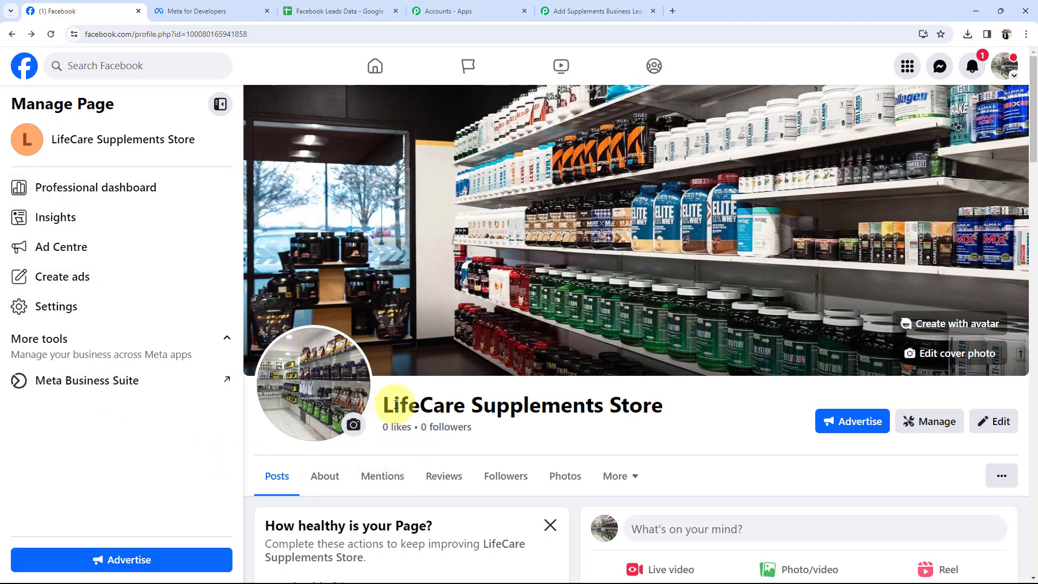
pyautogui.moveTo(378, 409); pyautogui.dragTo(600, 411)
pyautogui.click(604, 427)
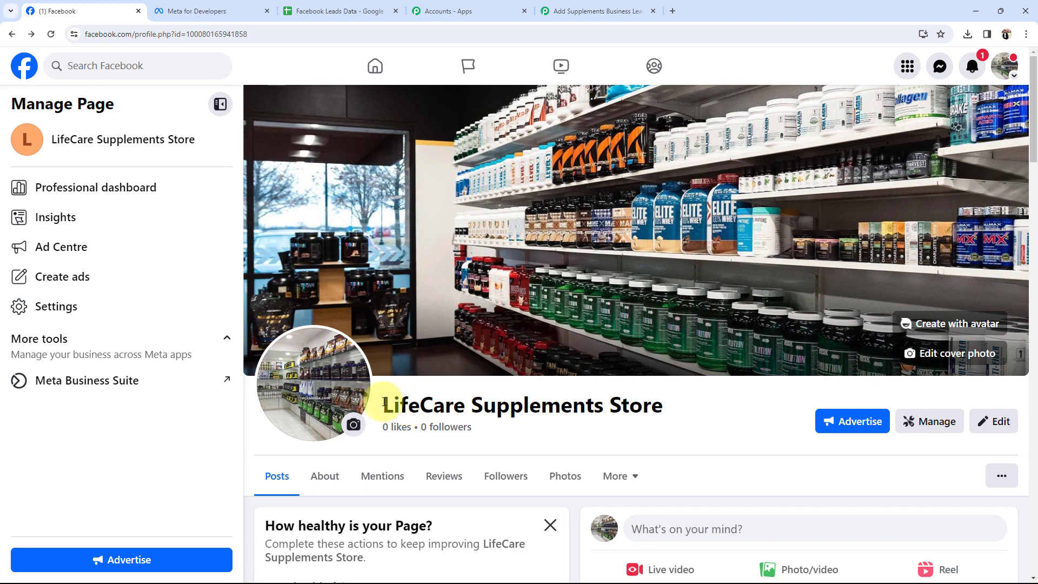
pyautogui.moveTo(364, 411); pyautogui.dragTo(663, 400)
pyautogui.click(716, 451)
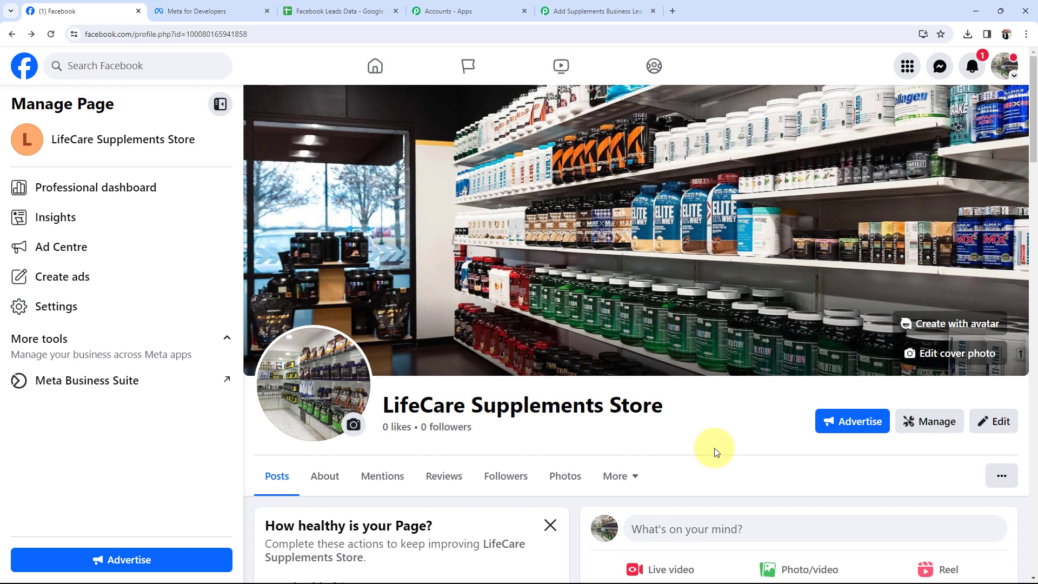
pyautogui.click(371, 11)
pyautogui.click(160, 203)
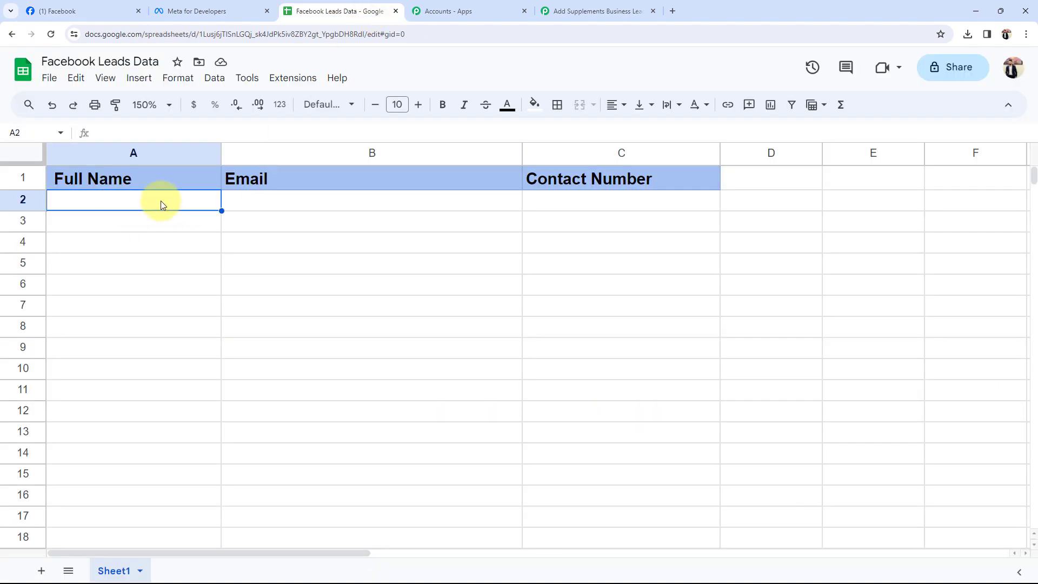
pyautogui.click(312, 208)
pyautogui.click(567, 210)
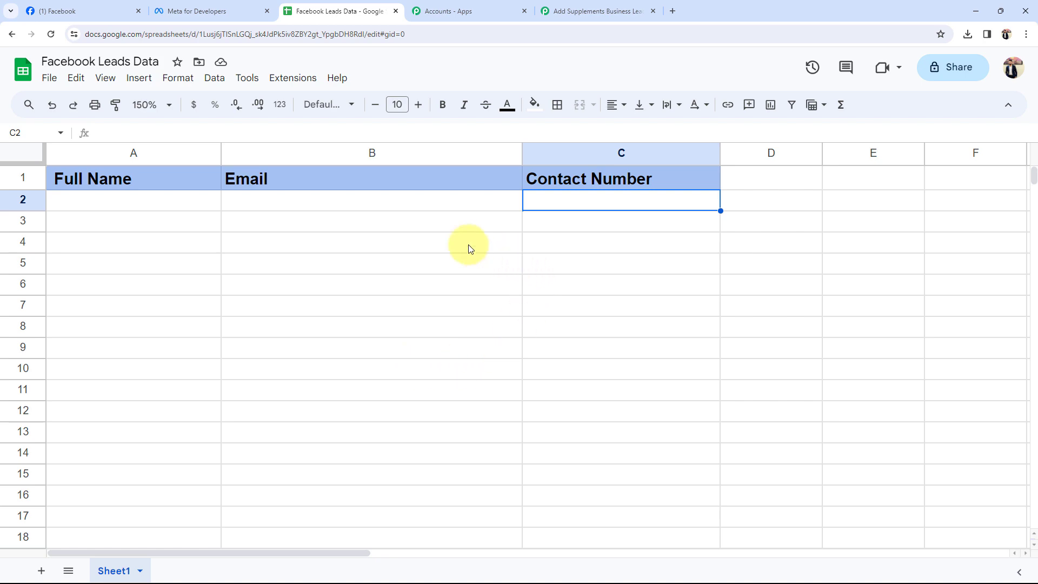
pyautogui.click(344, 233)
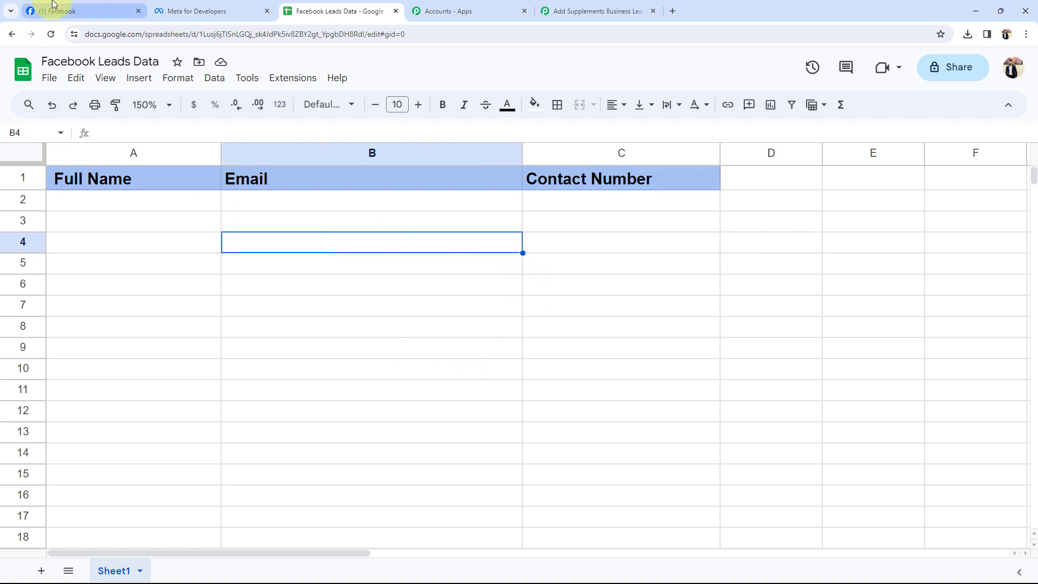
pyautogui.click(52, 10)
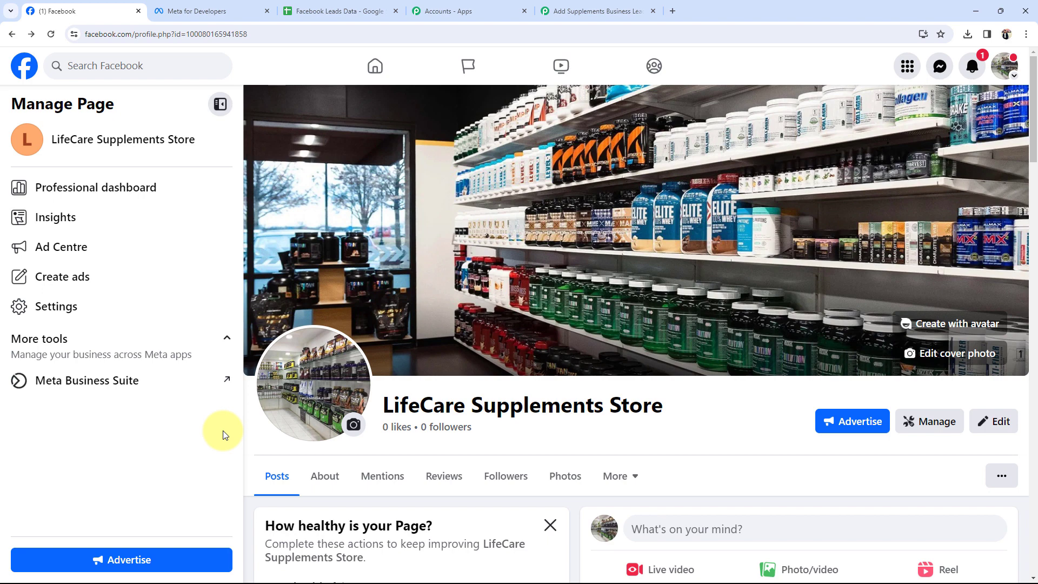
pyautogui.click(327, 11)
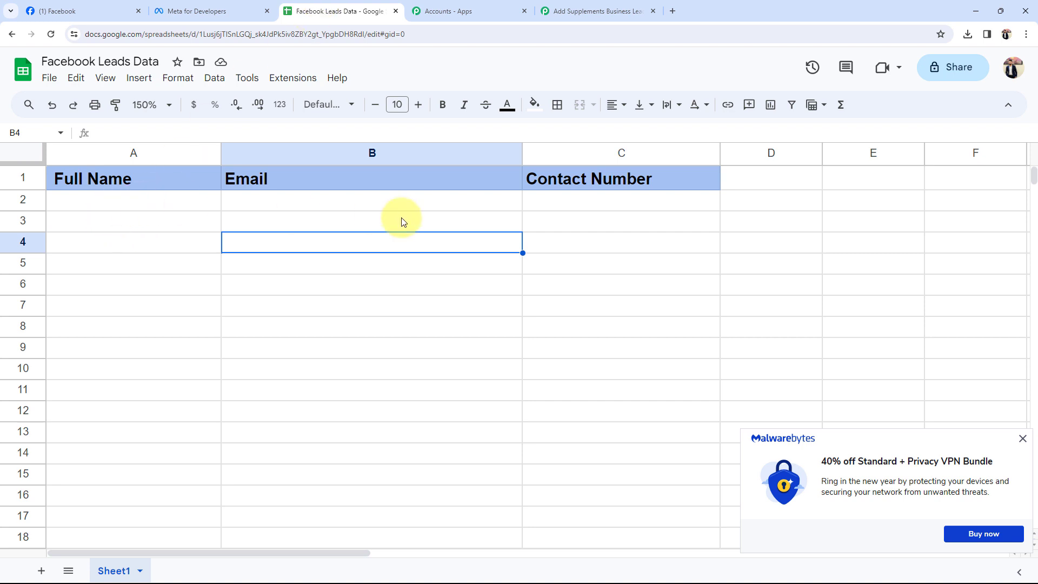
# Return to the Pabbly Connect workflow and set its trigger to Facebook Lead Ads with the New Lead (Instant) event
pyautogui.click(595, 11)
pyautogui.click(335, 276)
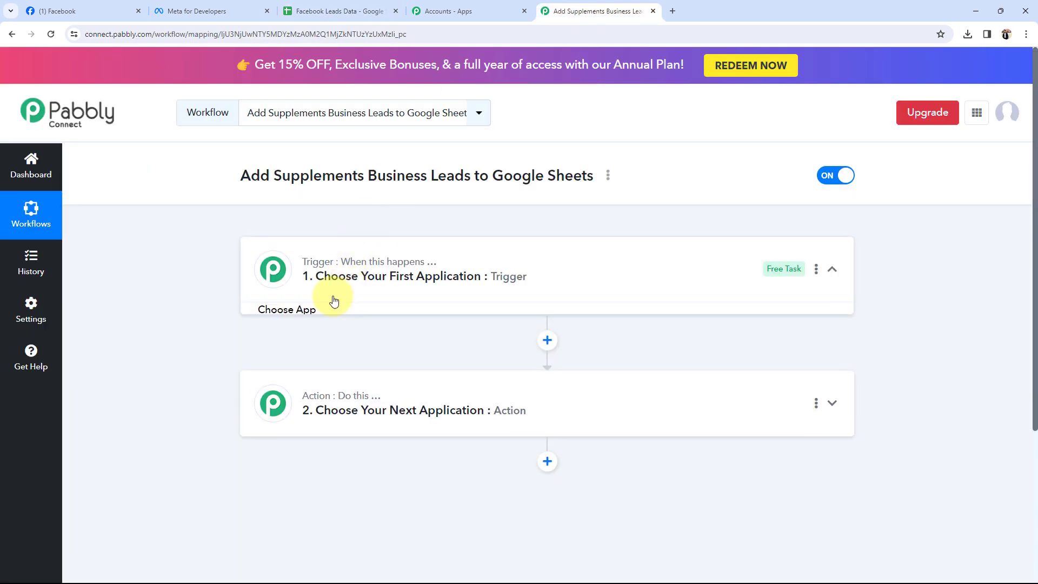
pyautogui.write('face')
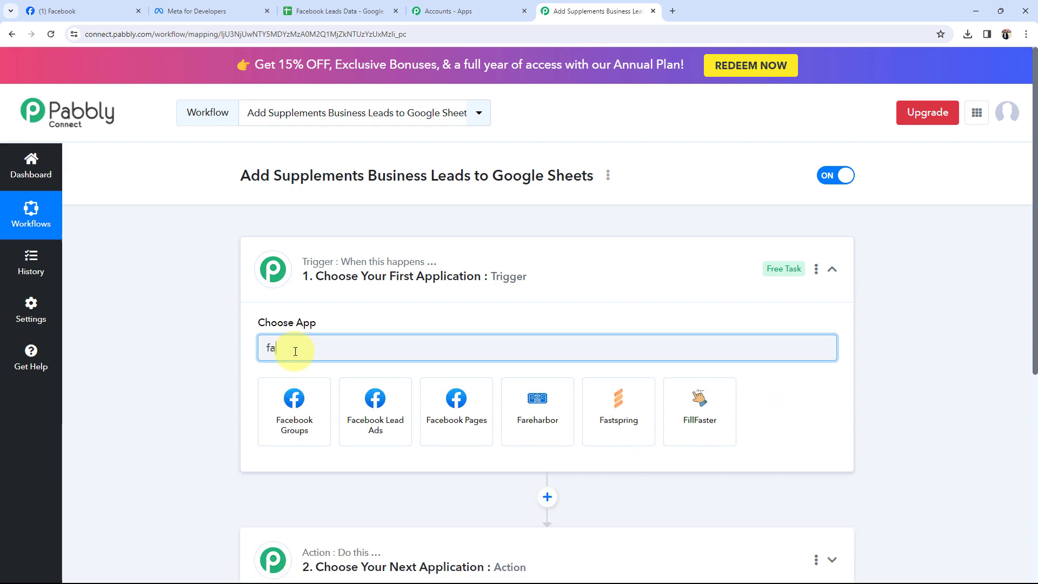
pyautogui.click(347, 403)
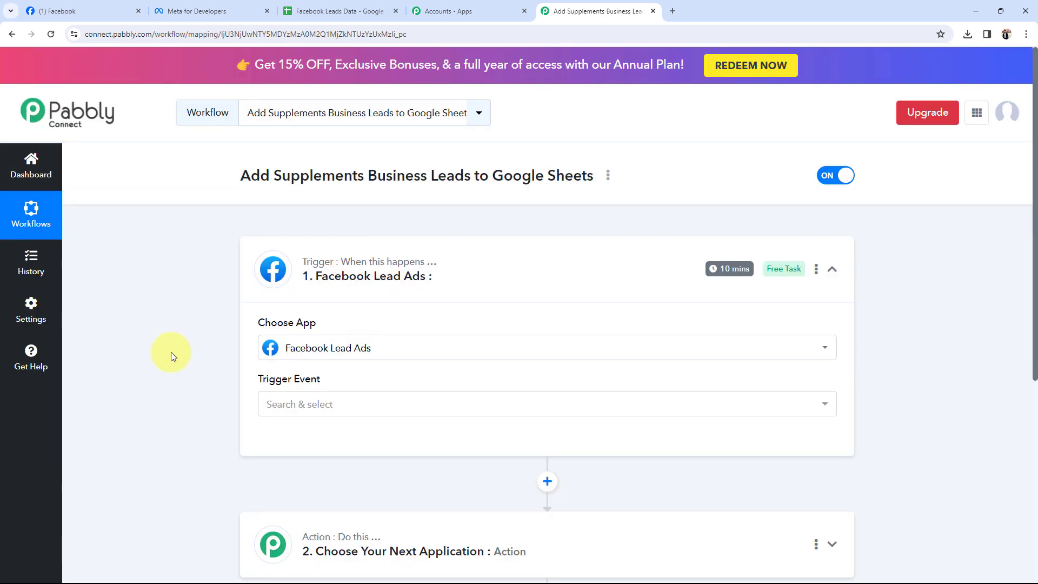
pyautogui.click(317, 412)
pyautogui.click(312, 464)
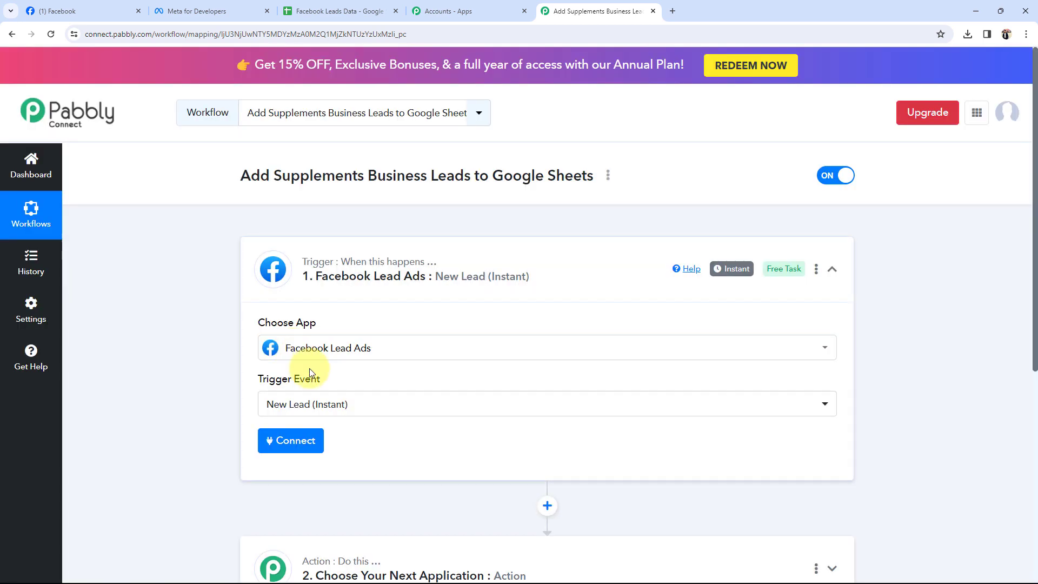
# Set the workflow's action application to Google Sheets with the Add New Row event and collapse the action section
pyautogui.scroll(-5, 319, 346)
pyautogui.click(336, 301)
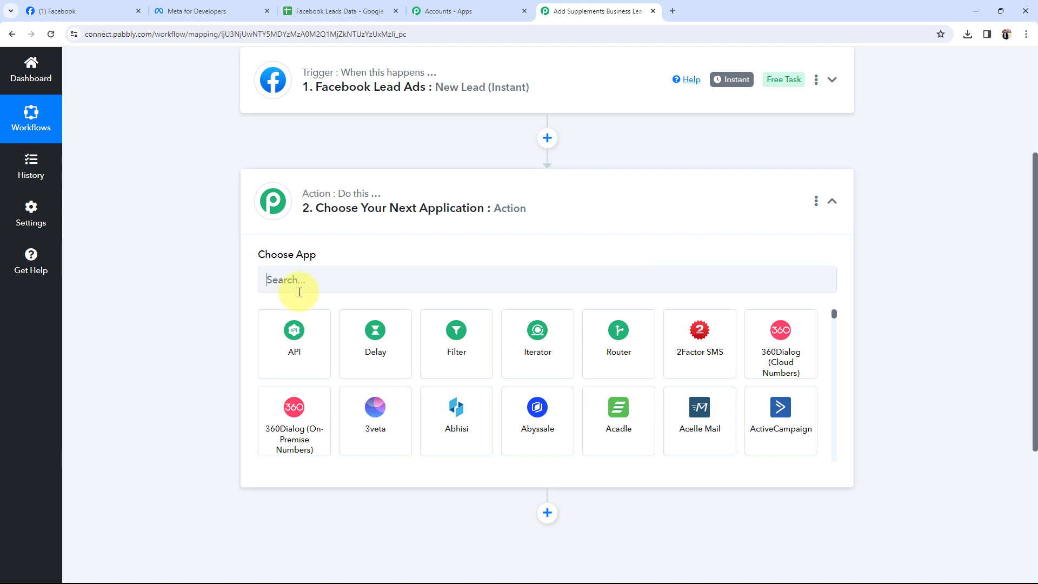
pyautogui.click(299, 291)
pyautogui.write('goo')
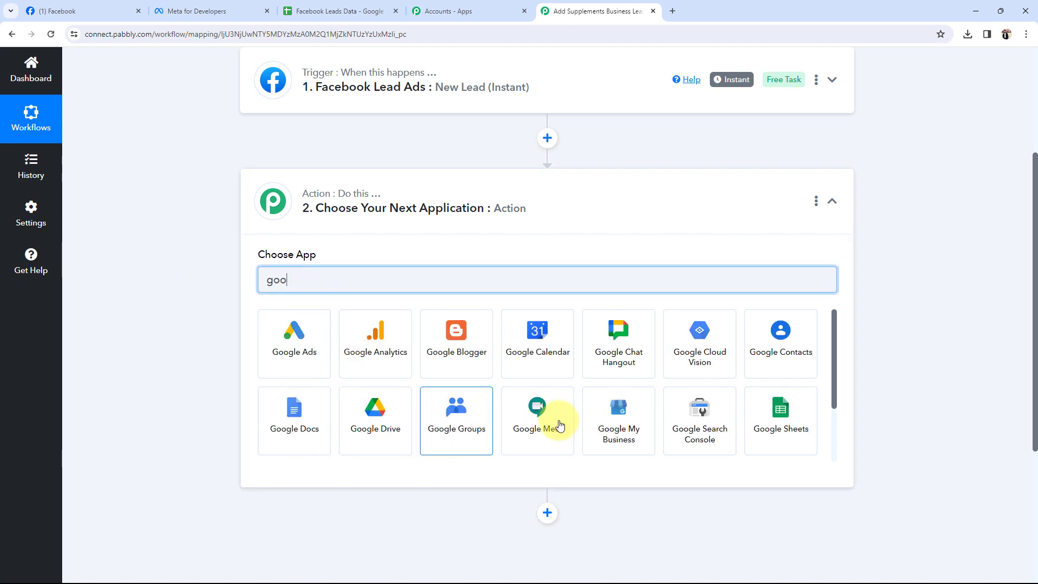
pyautogui.click(803, 441)
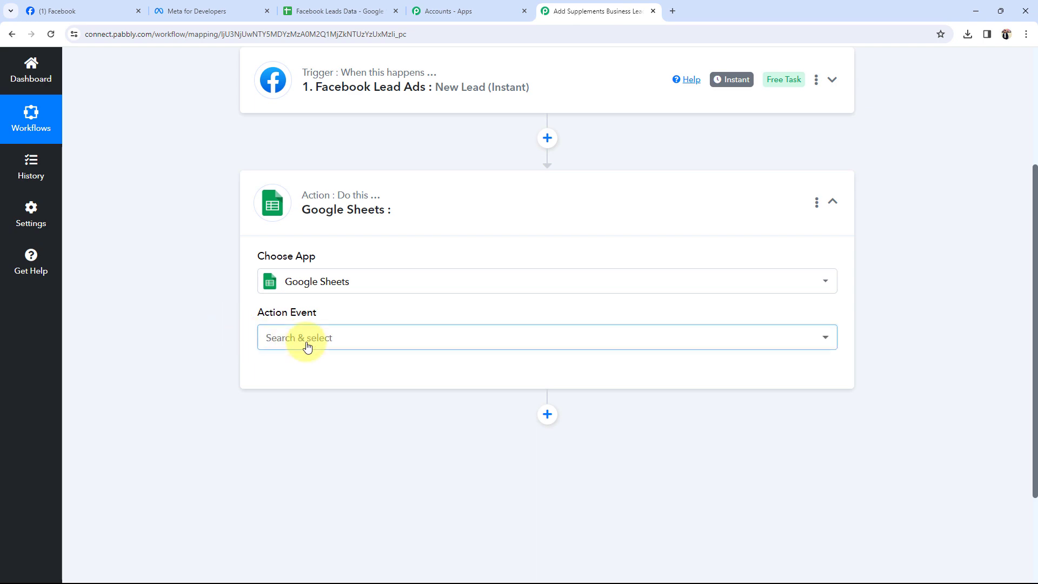
pyautogui.click(301, 340)
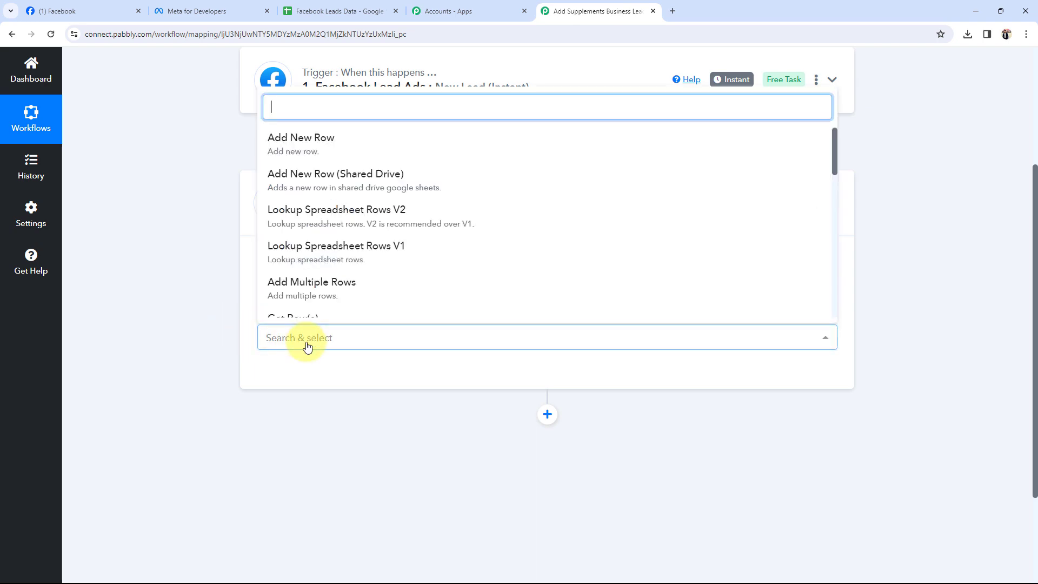
pyautogui.click(296, 144)
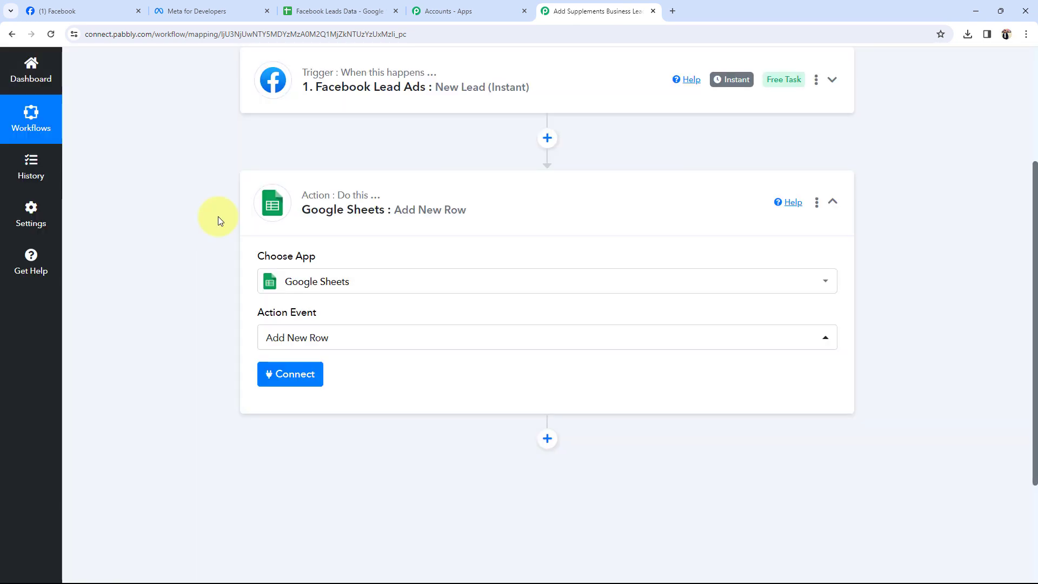
pyautogui.click(423, 210)
pyautogui.scroll(4, 168, 263)
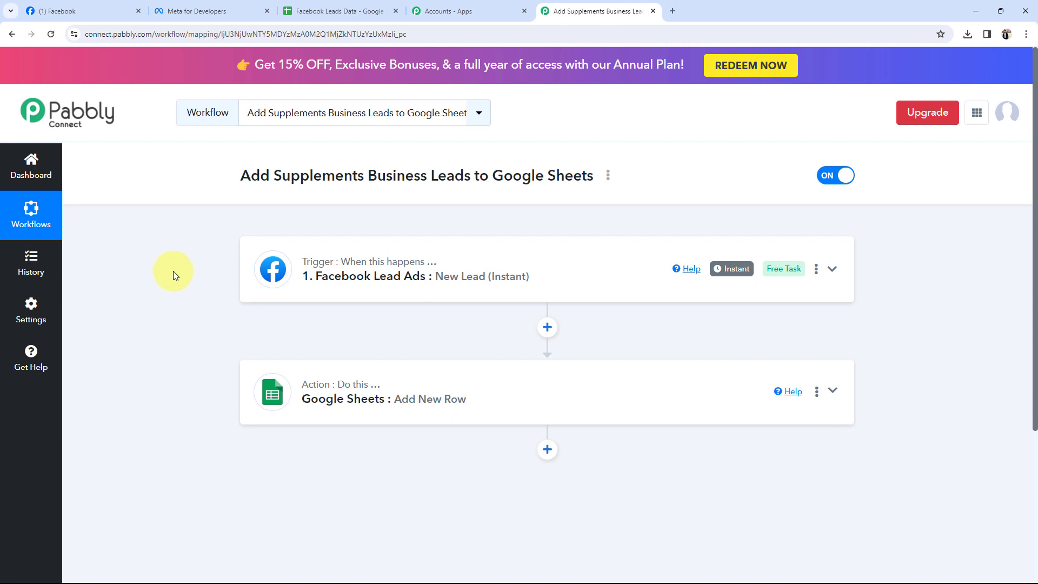
# Connect the Facebook Lead Ads trigger through a new connection, authorizing access with the Facebook account
pyautogui.click(288, 282)
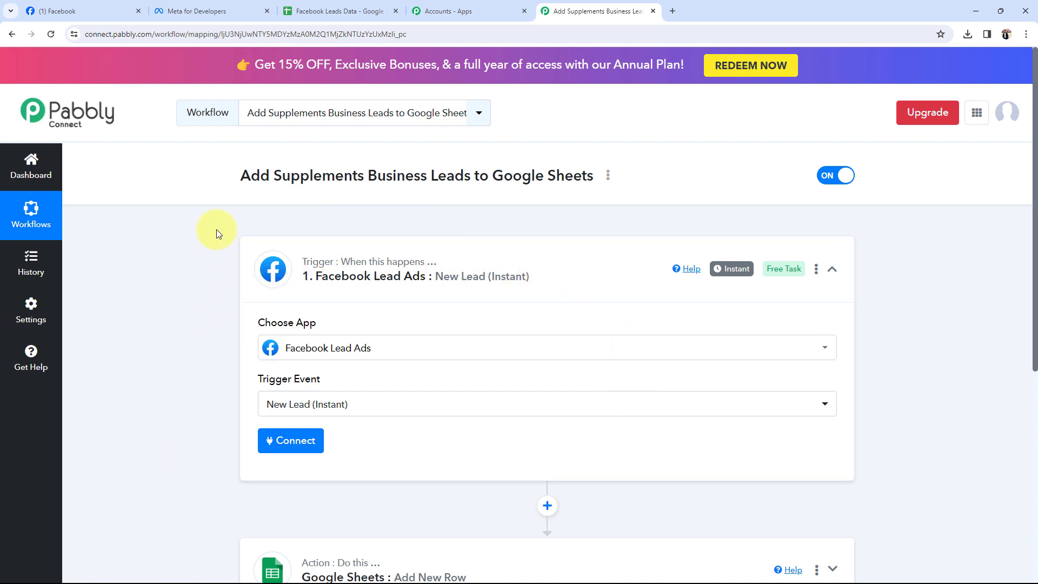
pyautogui.scroll(-1, 223, 234)
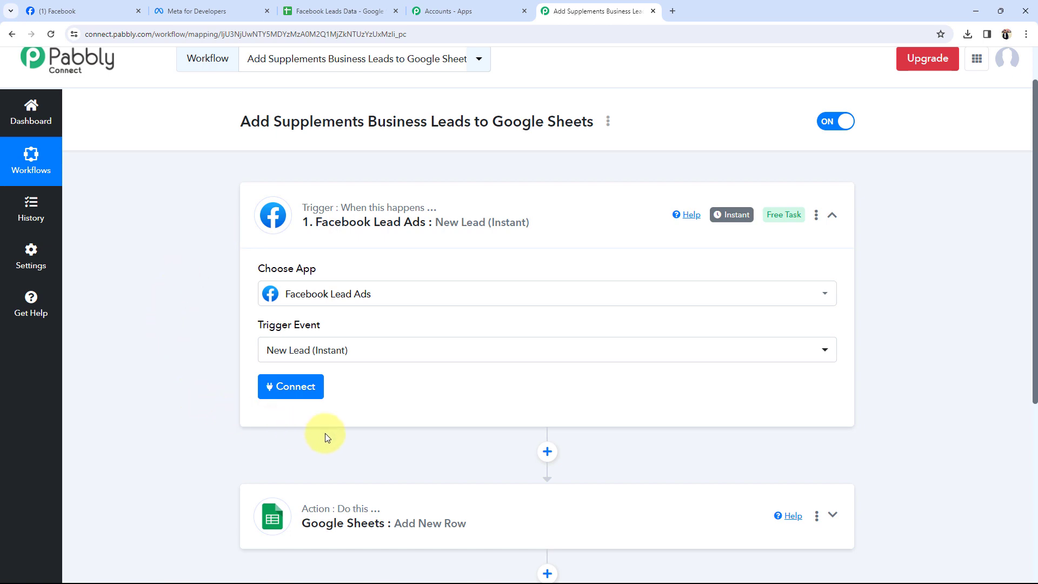
pyautogui.click(301, 390)
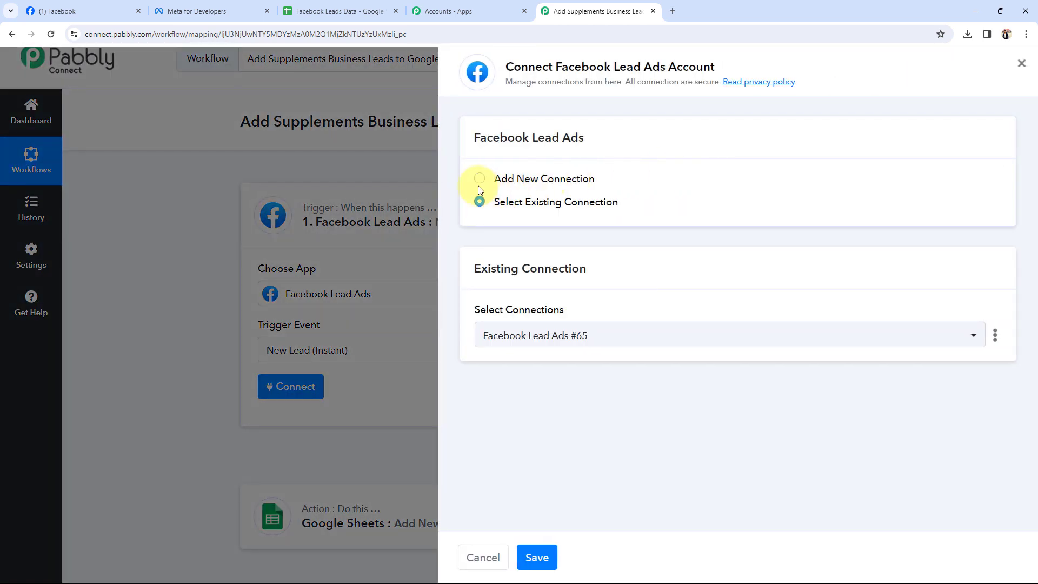
pyautogui.click(478, 184)
pyautogui.click(488, 319)
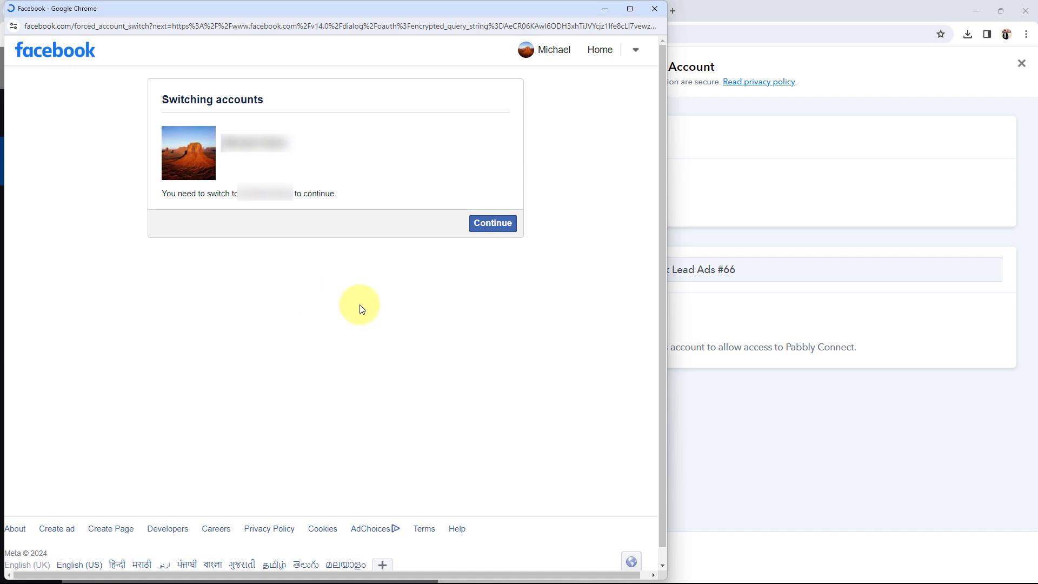
pyautogui.click(485, 226)
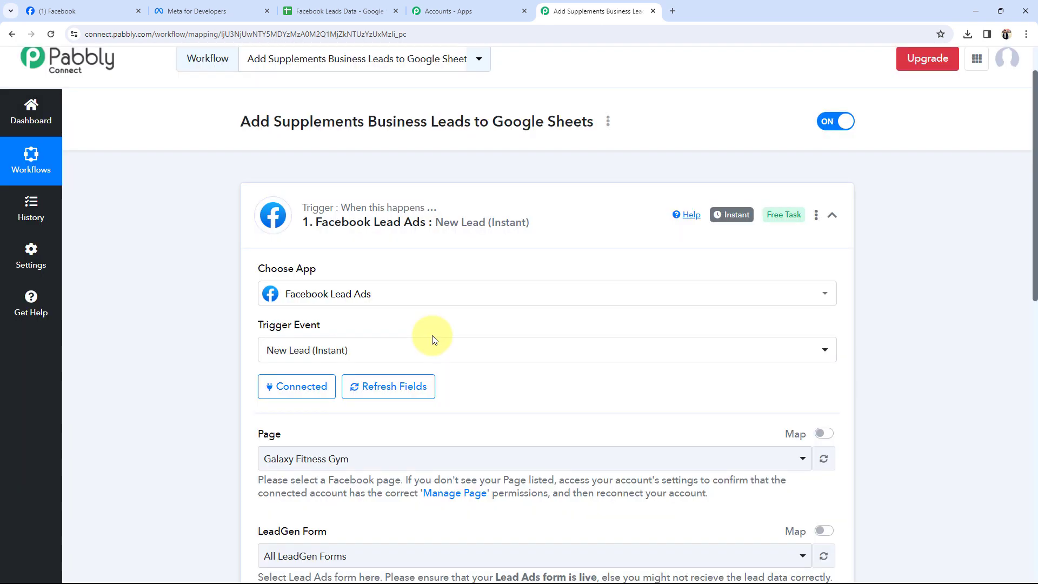
pyautogui.scroll(-2, 172, 356)
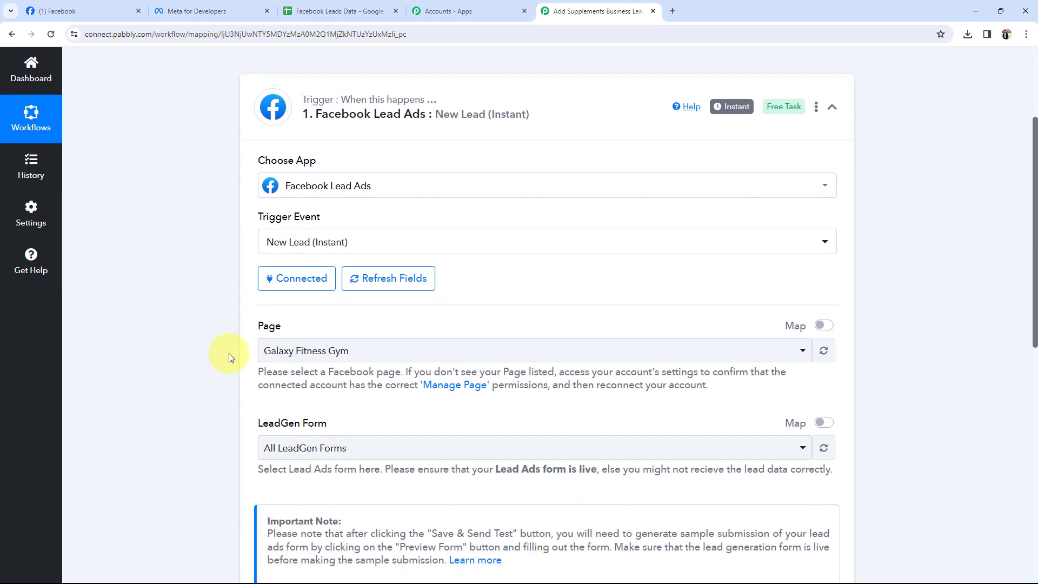
pyautogui.doubleClick(268, 326)
pyautogui.moveTo(255, 424); pyautogui.dragTo(327, 424)
pyautogui.click(184, 384)
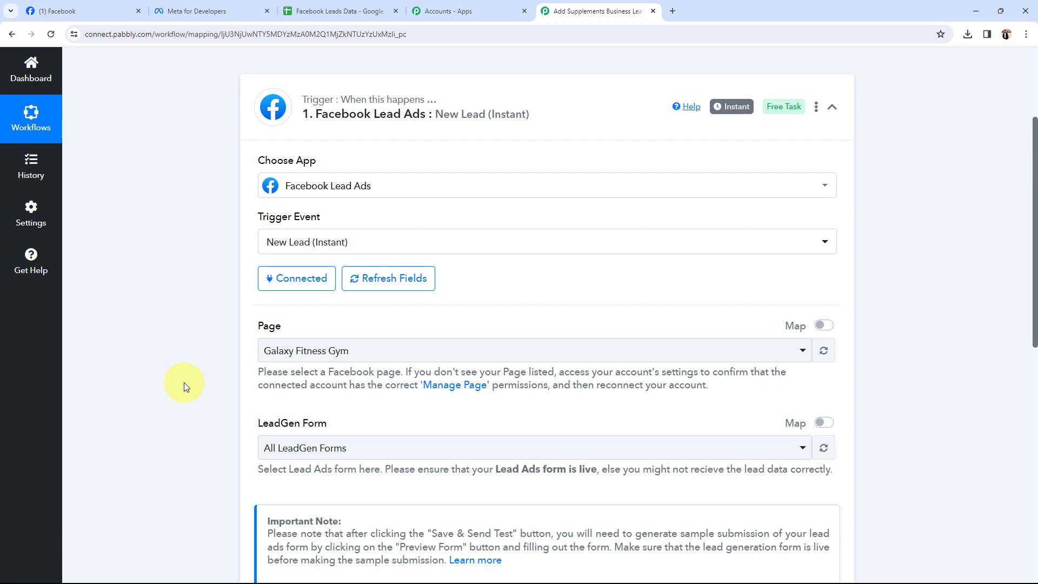
# Check the store's page name on Facebook, and set the trigger's page in the Pabbly Connect workflow to LifeCare Supplements Store
pyautogui.scroll(-2, 184, 382)
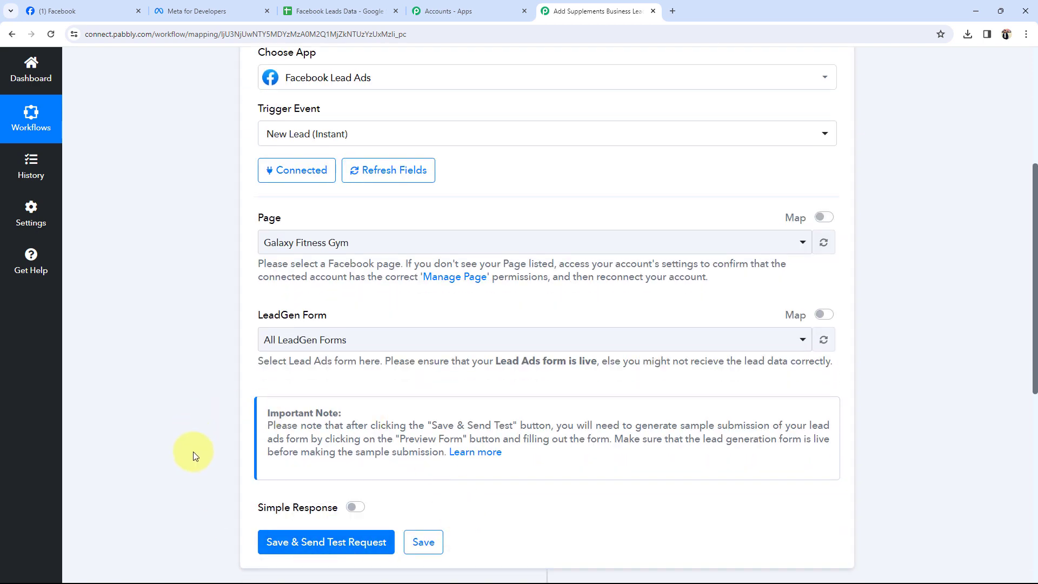
pyautogui.scroll(2, 195, 449)
pyautogui.moveTo(251, 421); pyautogui.dragTo(321, 420)
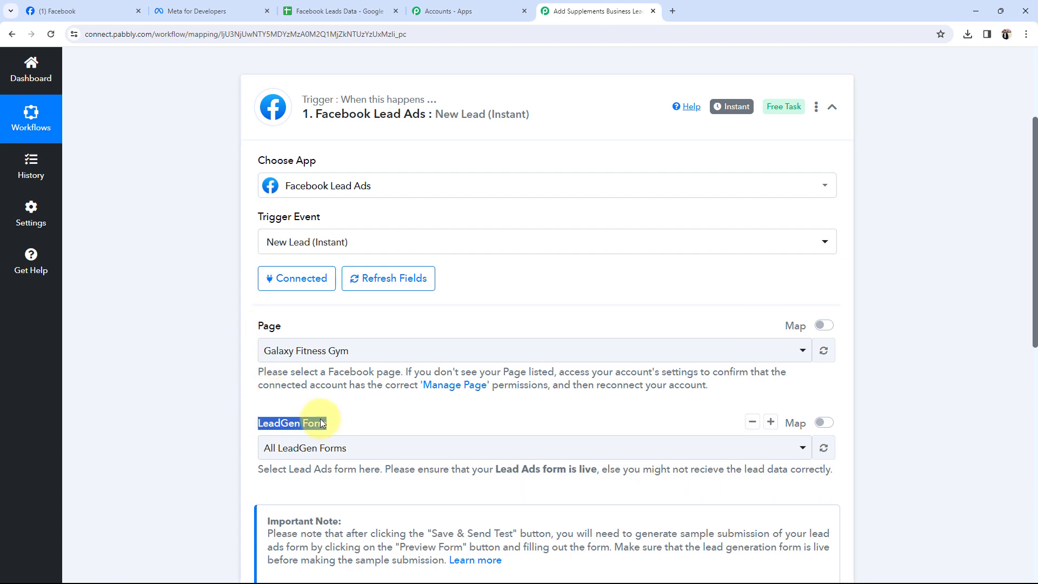
pyautogui.click(204, 401)
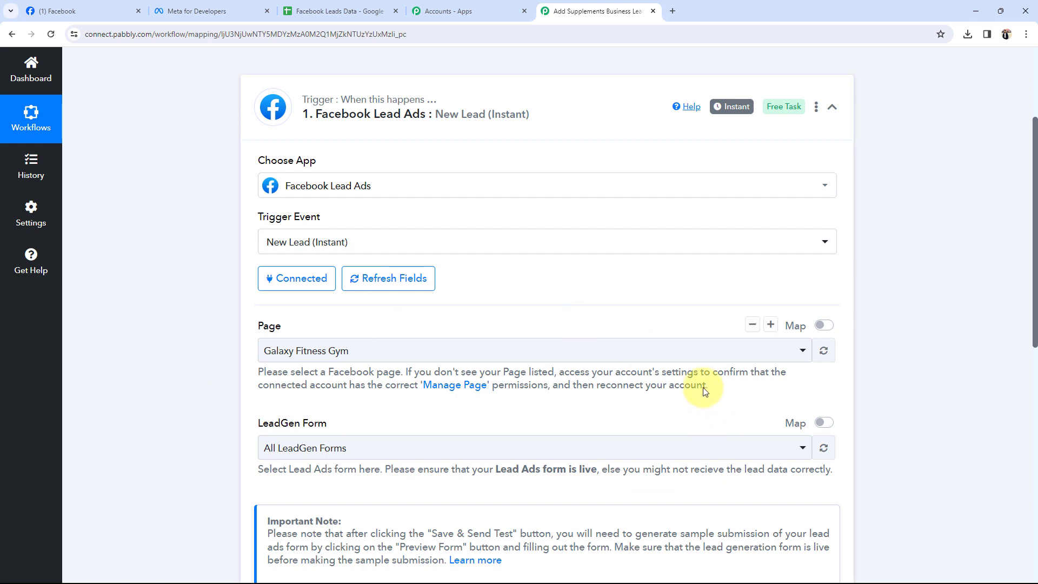
pyautogui.click(587, 361)
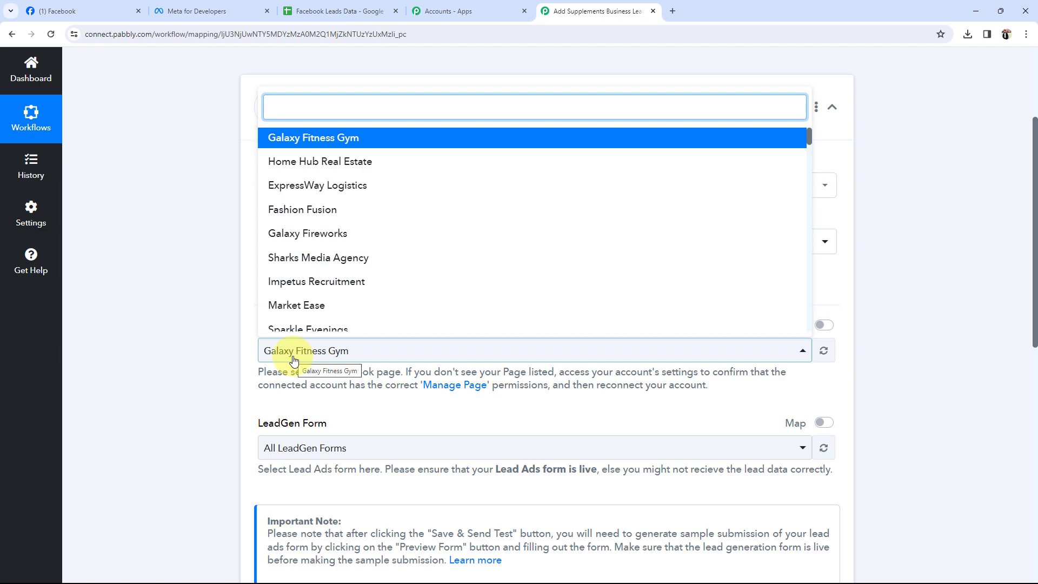
pyautogui.click(49, 16)
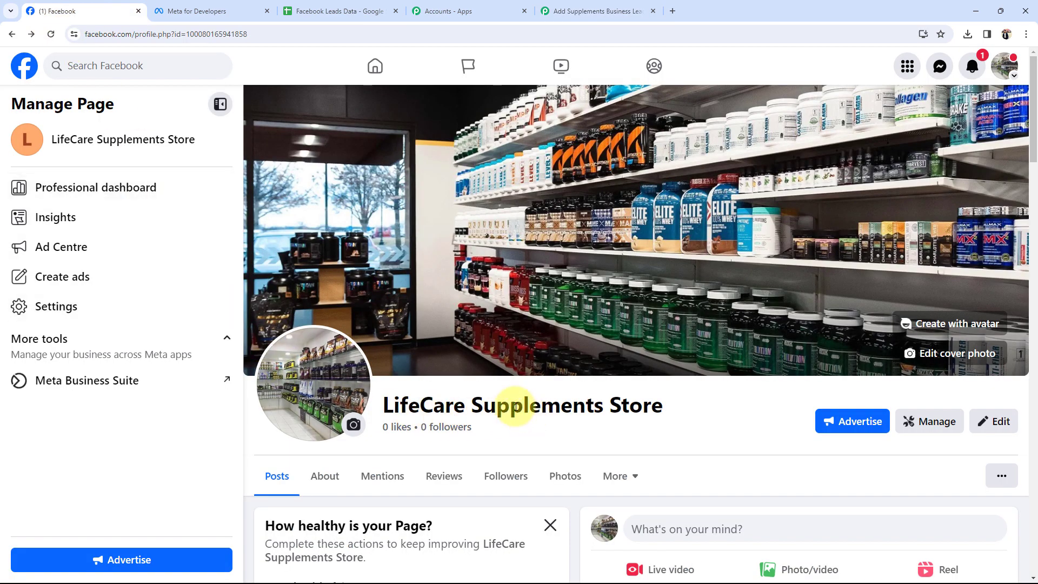
pyautogui.moveTo(420, 405); pyautogui.dragTo(627, 404)
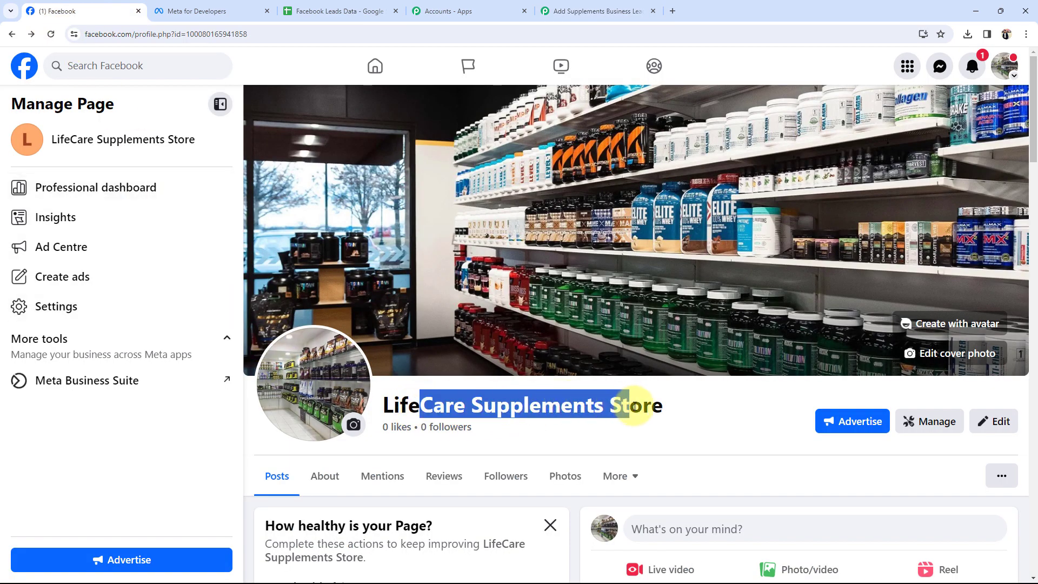
pyautogui.click(690, 422)
pyautogui.click(594, 10)
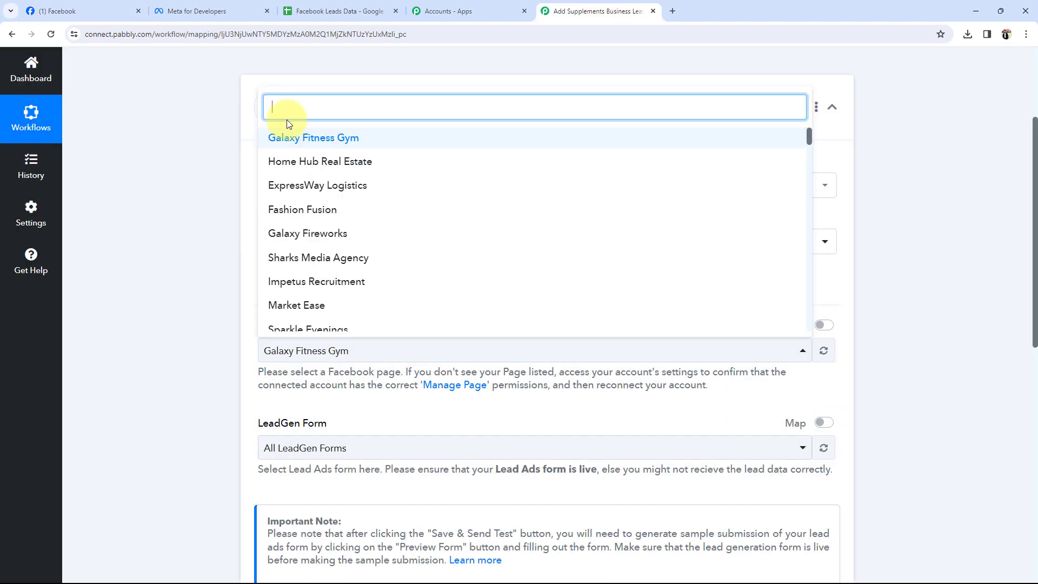
pyautogui.write('li')
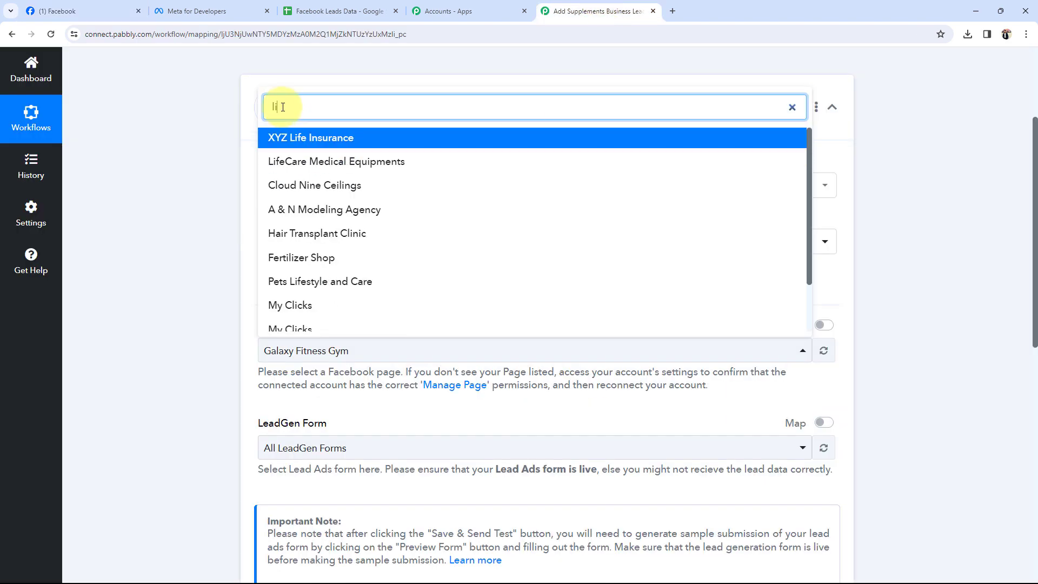
pyautogui.write('fe')
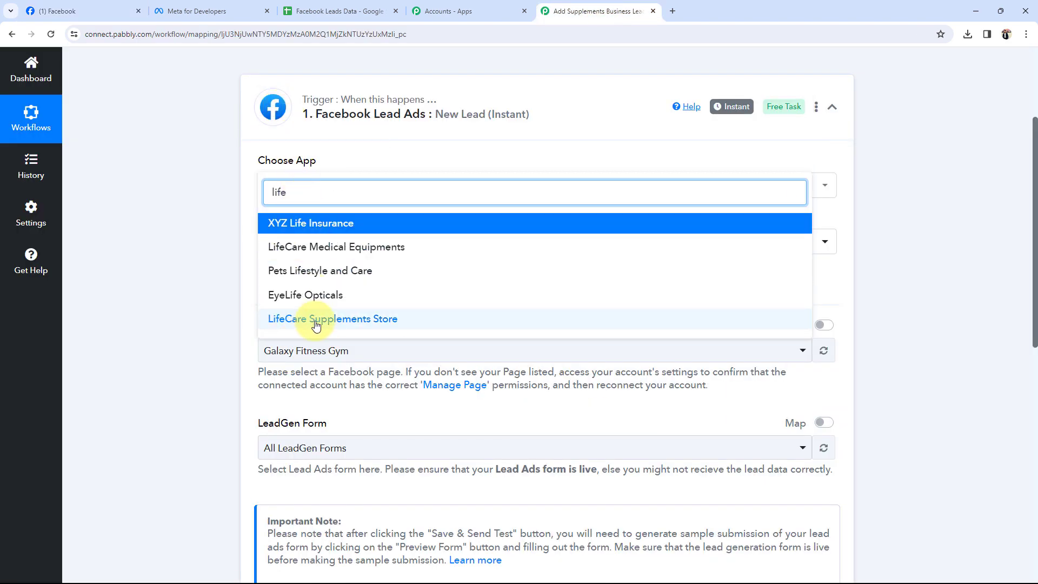
pyautogui.click(316, 321)
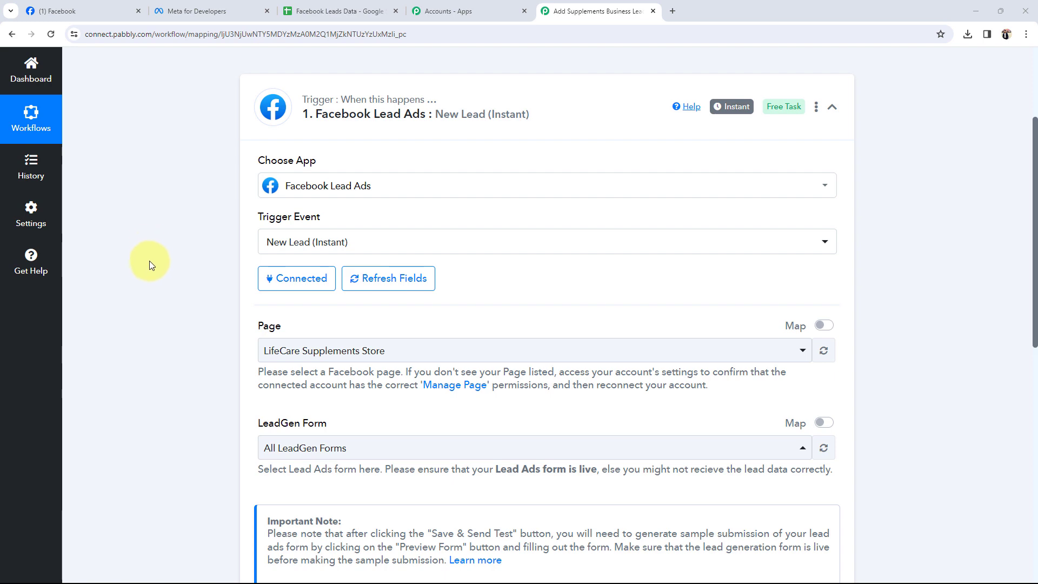
# Set the trigger's LeadGen form to Contact Form, save it and send a test request to start waiting for the webhook response
pyautogui.scroll(-2, 149, 260)
pyautogui.moveTo(263, 318); pyautogui.dragTo(320, 319)
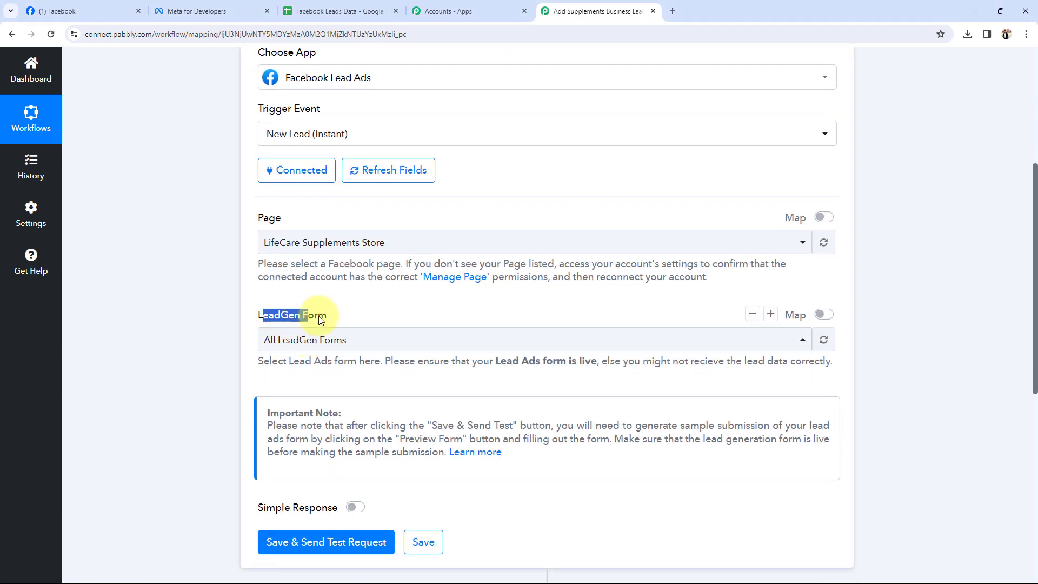
pyautogui.click(201, 320)
pyautogui.scroll(-2, 334, 373)
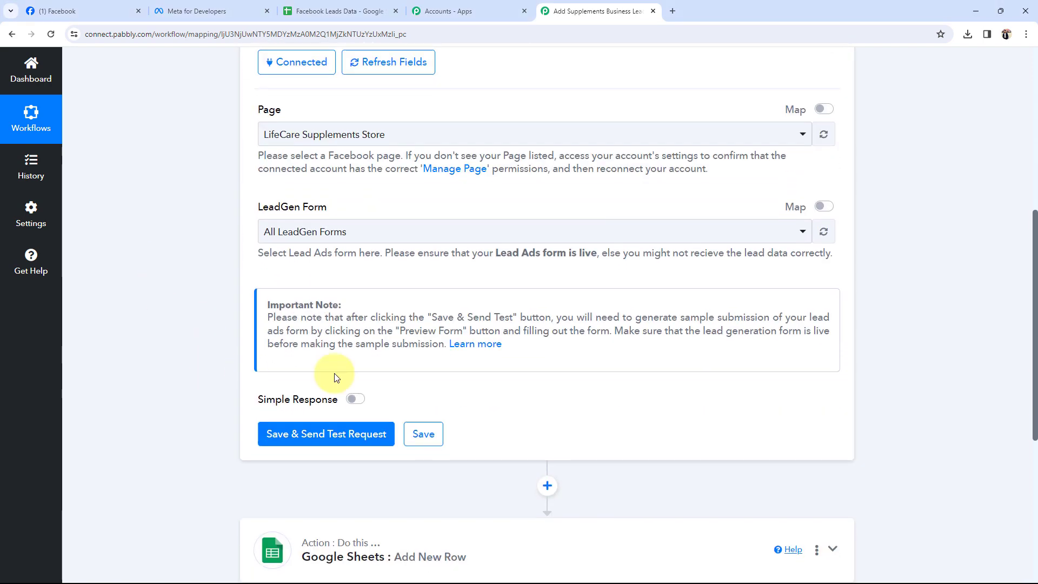
pyautogui.click(319, 236)
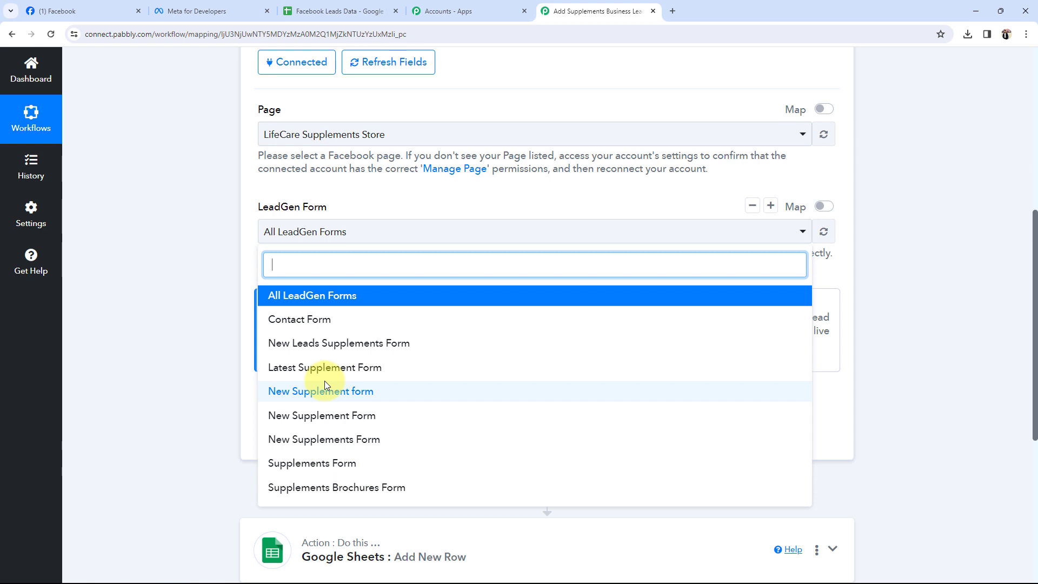
pyautogui.click(279, 320)
pyautogui.click(281, 432)
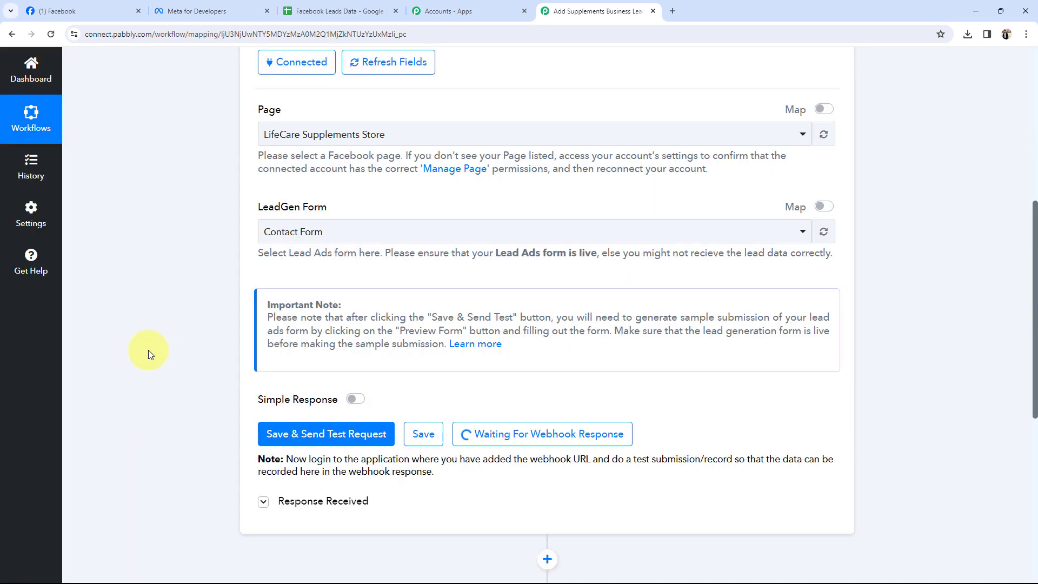
pyautogui.moveTo(264, 314); pyautogui.dragTo(334, 312)
pyautogui.click(167, 346)
pyautogui.moveTo(431, 317); pyautogui.dragTo(513, 317)
pyautogui.click(204, 327)
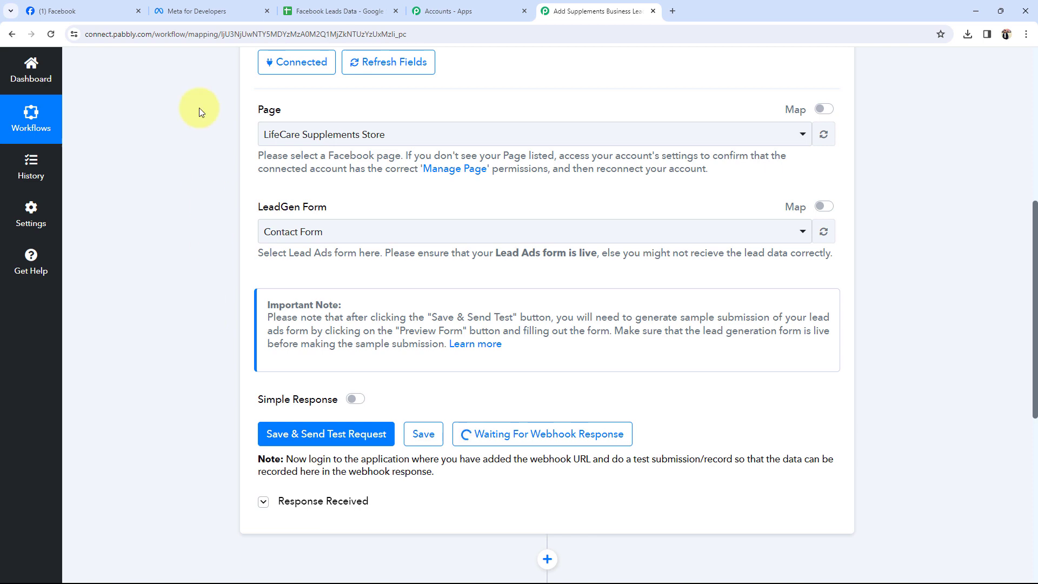
# Switch to the Meta for Developers site and open its lead ads testing tool from the full list of developer tools
pyautogui.click(197, 11)
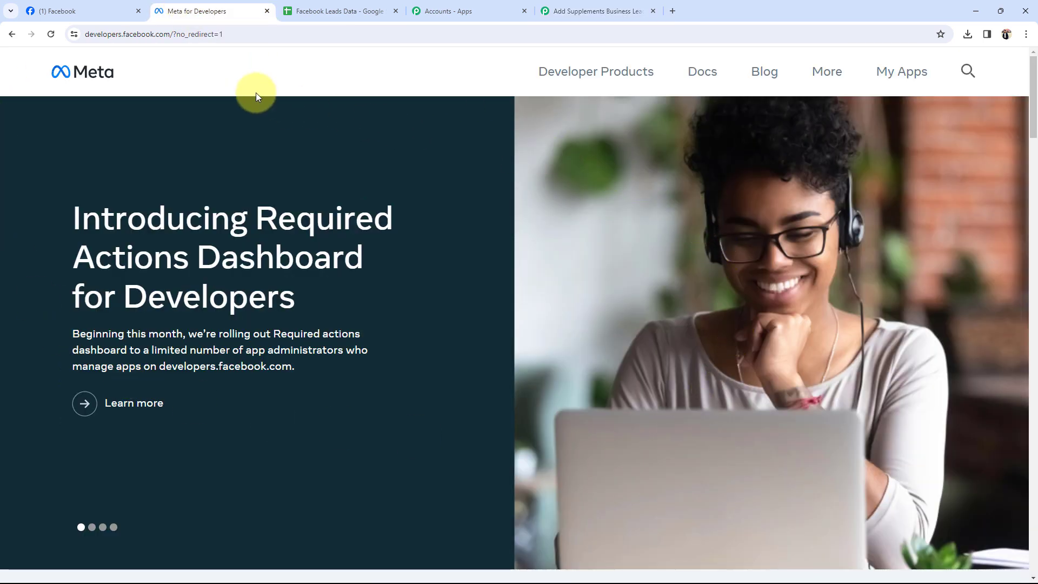
pyautogui.click(892, 75)
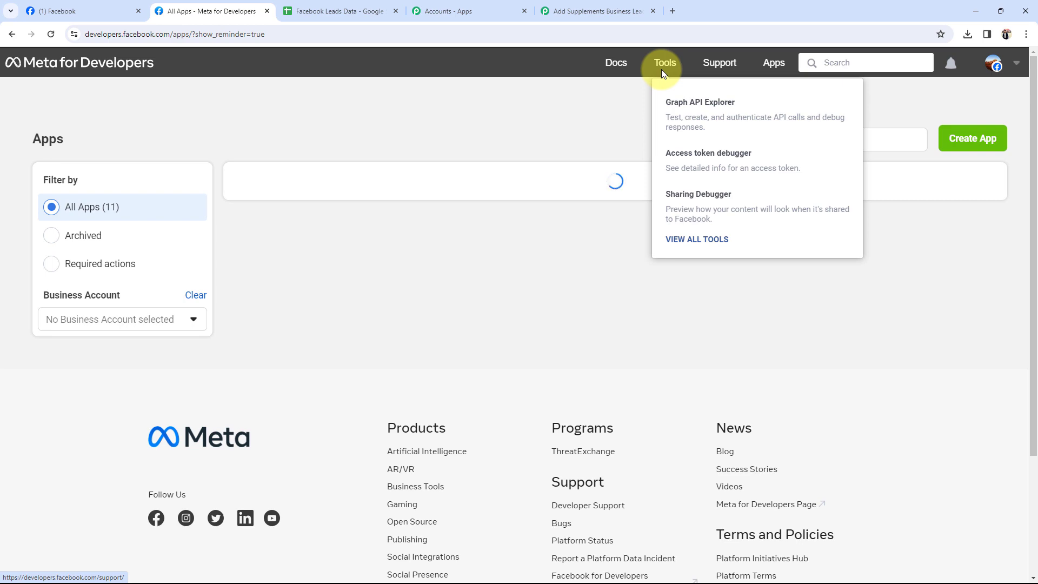
pyautogui.click(660, 69)
pyautogui.scroll(-6, 93, 371)
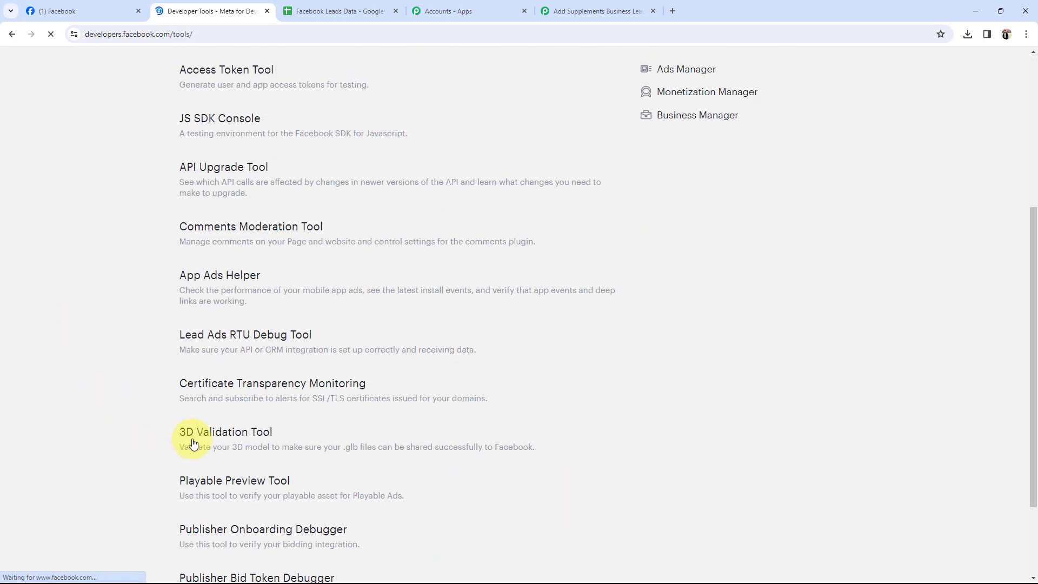
pyautogui.click(216, 297)
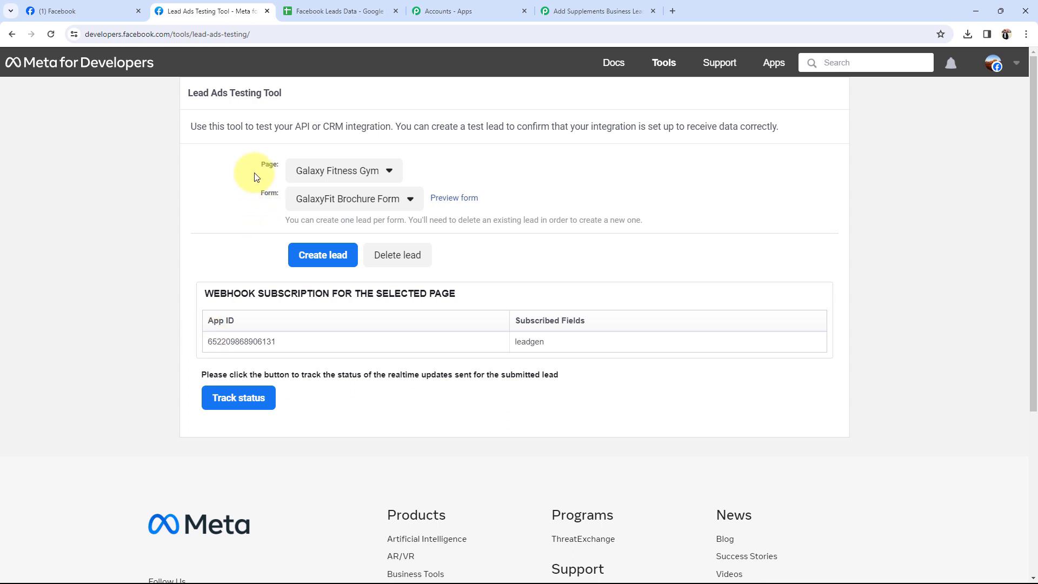
# Choose the LifeCare Supplements Store page with its Contact Form in the Lead Ads Testing Tool, and close the form preview
pyautogui.click(353, 172)
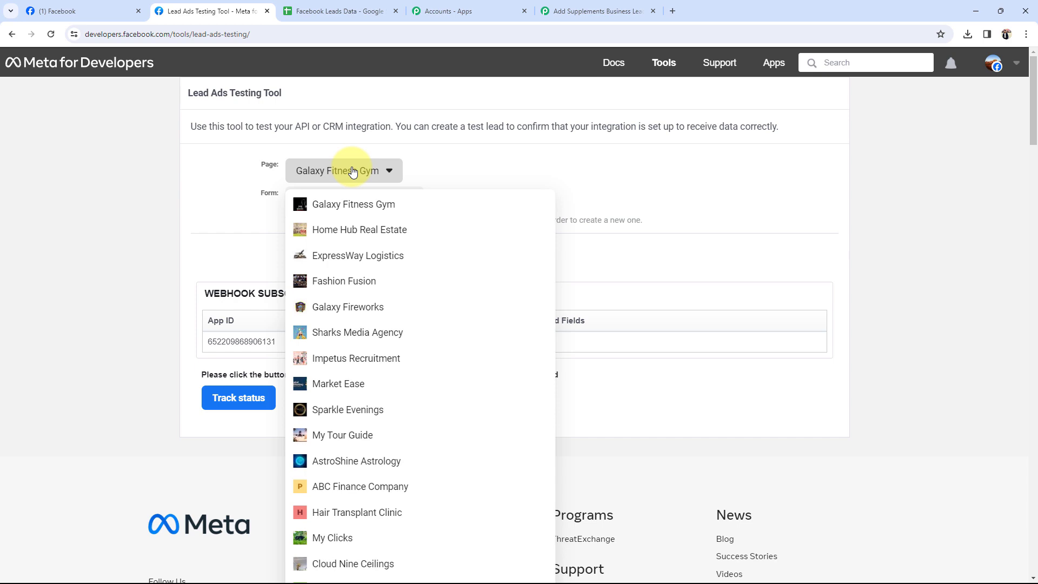
pyautogui.hotkey('ctrl', 'f')
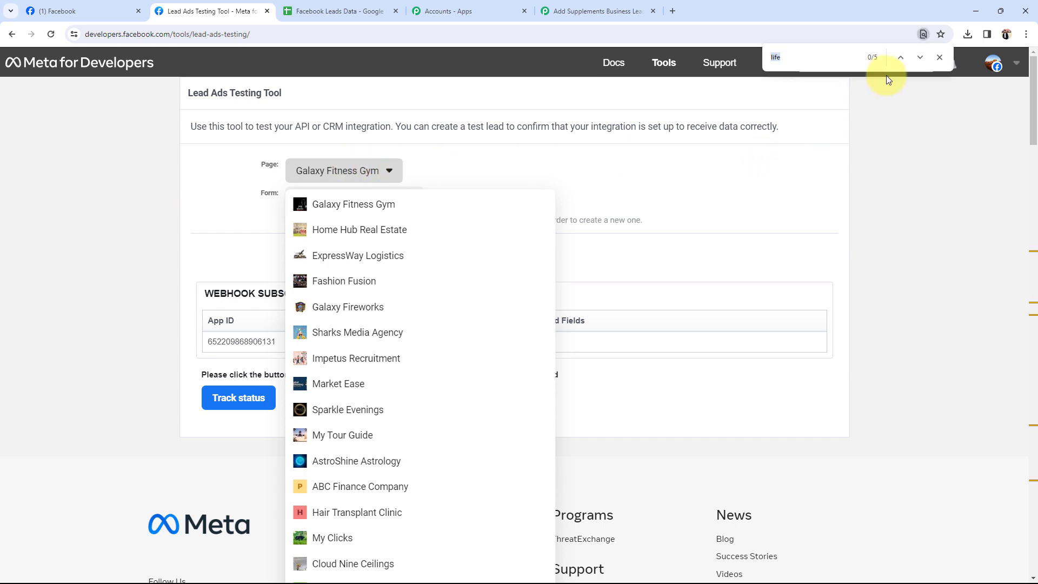
pyautogui.click(900, 56)
pyautogui.click(398, 321)
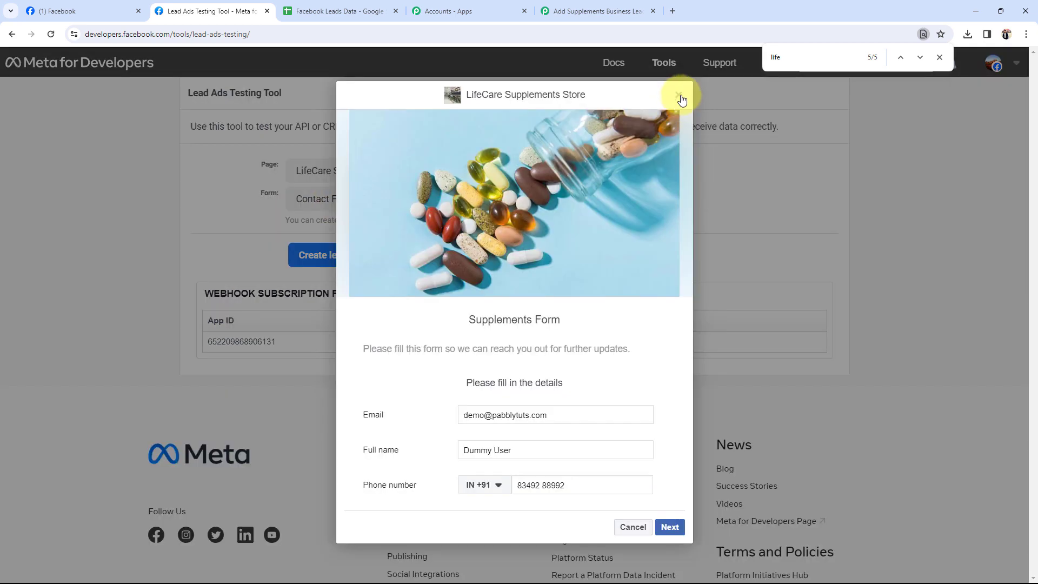
pyautogui.click(678, 92)
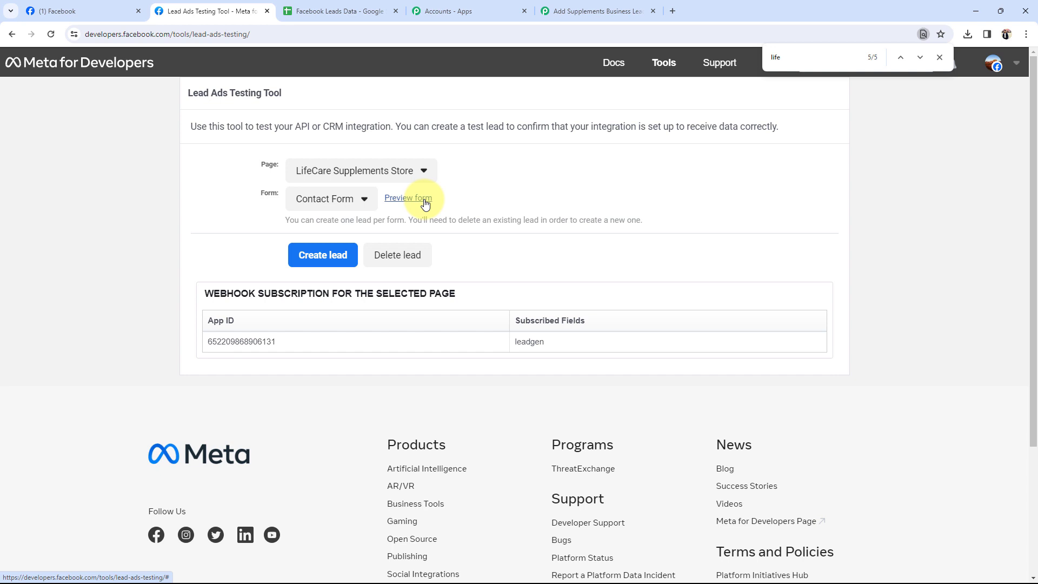
# Preview the Contact Form, provide a sample email, full name and phone number, and submit it as a test lead
pyautogui.click(408, 198)
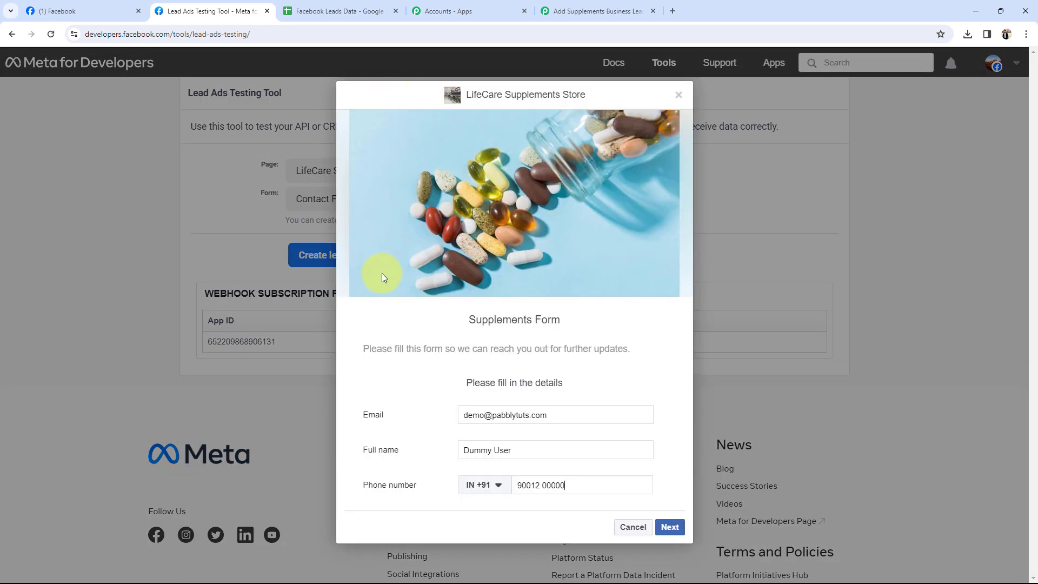
pyautogui.moveTo(555, 419); pyautogui.dragTo(454, 417)
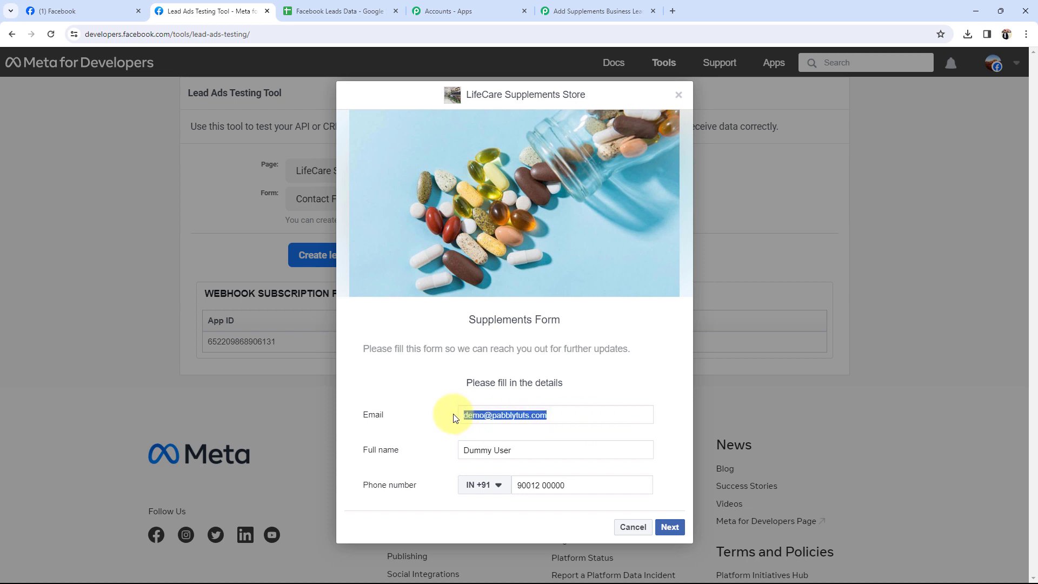
pyautogui.click(425, 410)
pyautogui.moveTo(515, 450); pyautogui.dragTo(428, 448)
pyautogui.click(387, 439)
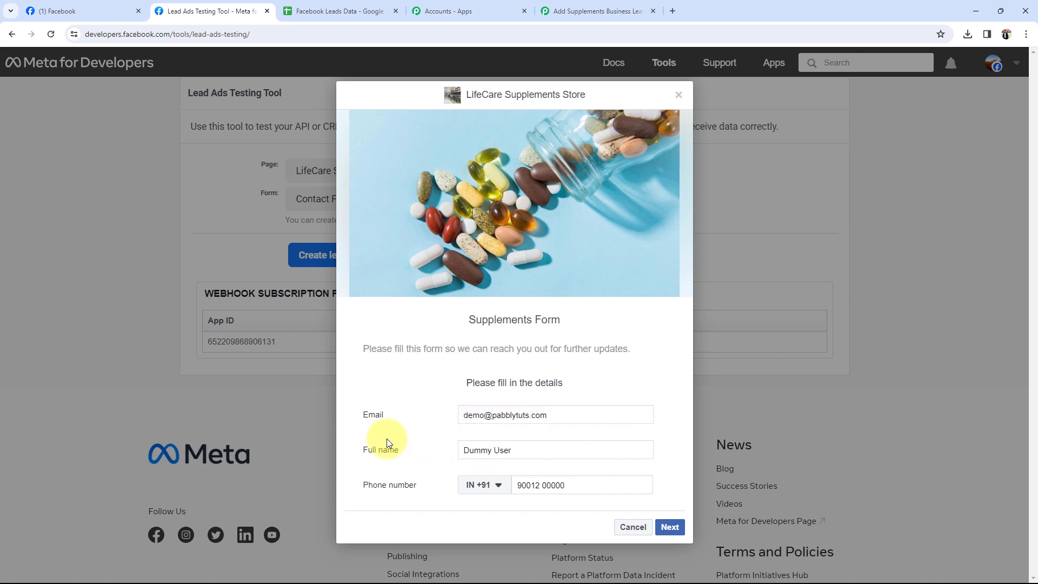
pyautogui.moveTo(586, 484); pyautogui.dragTo(470, 484)
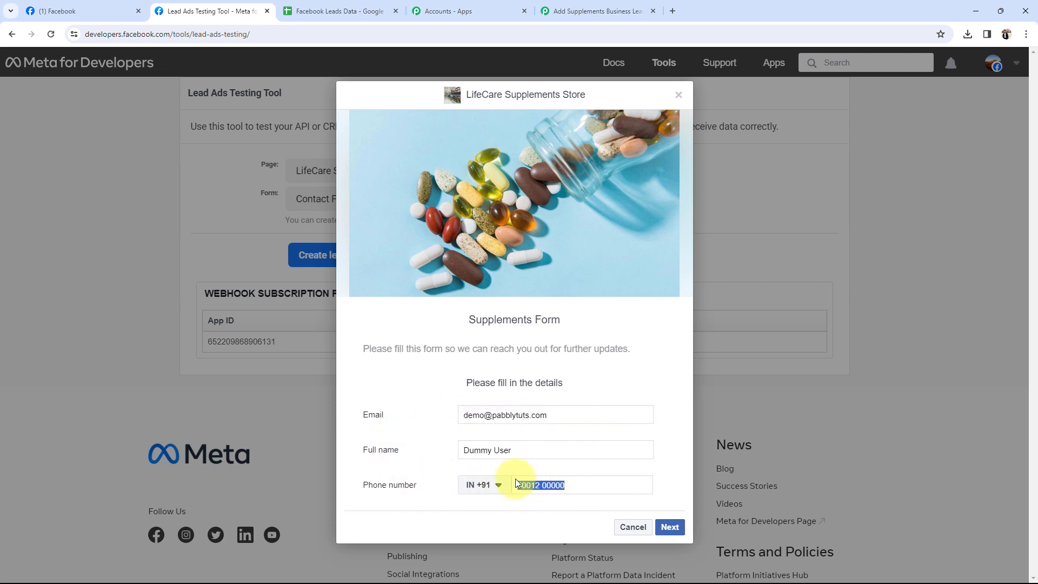
pyautogui.click(433, 405)
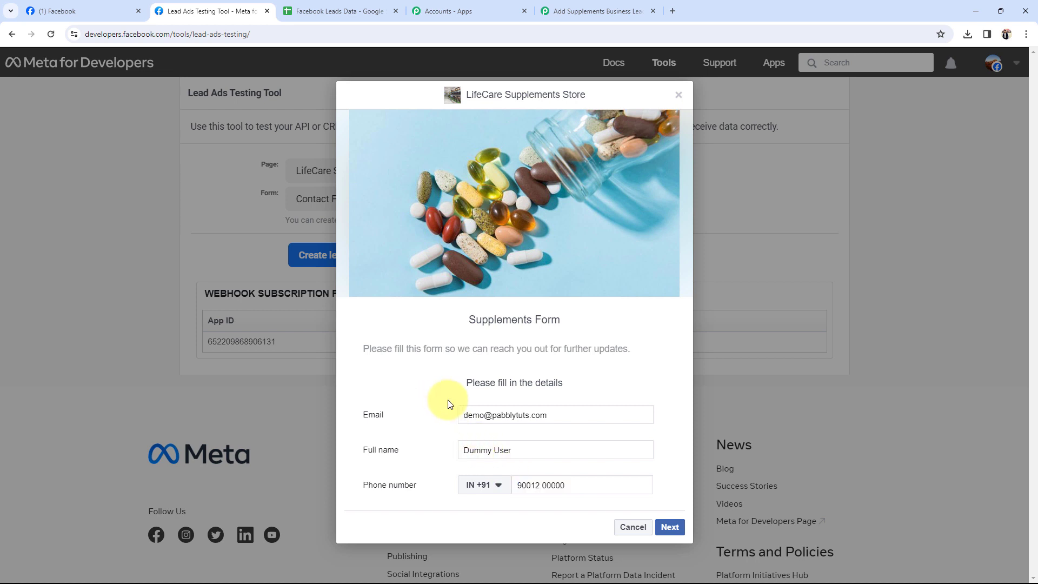
pyautogui.click(668, 527)
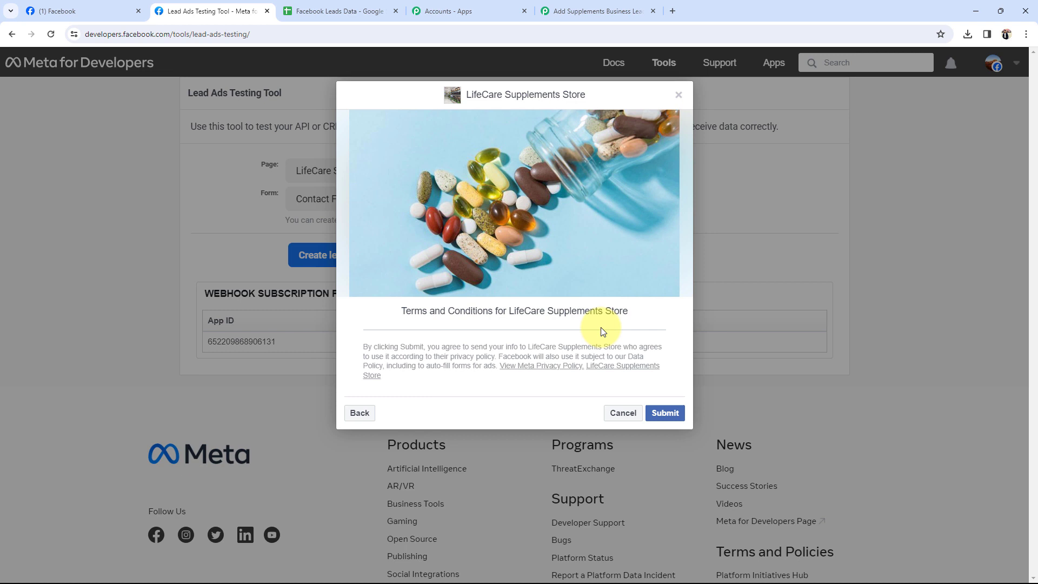
pyautogui.click(668, 412)
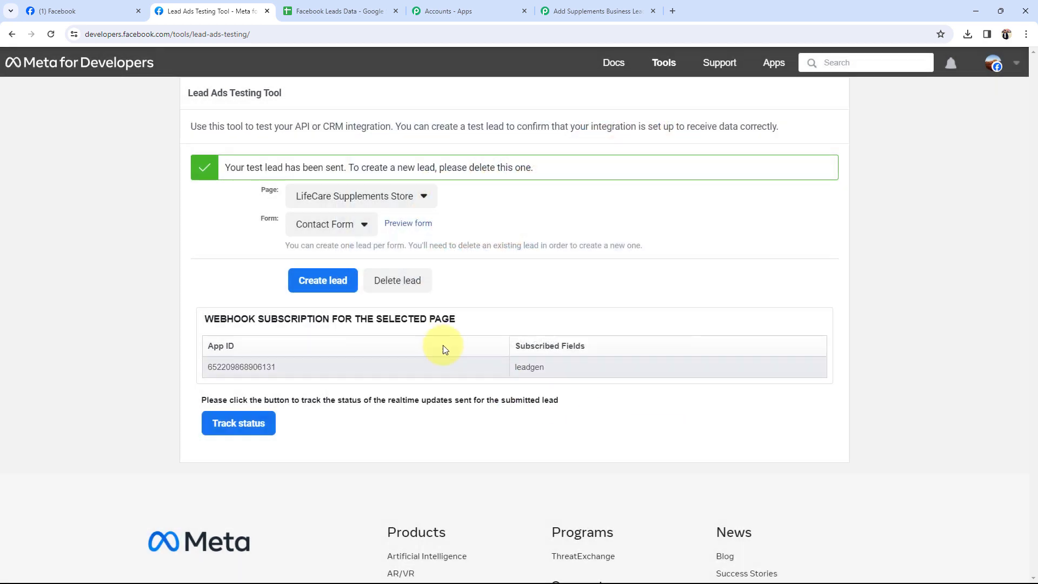
pyautogui.click(598, 423)
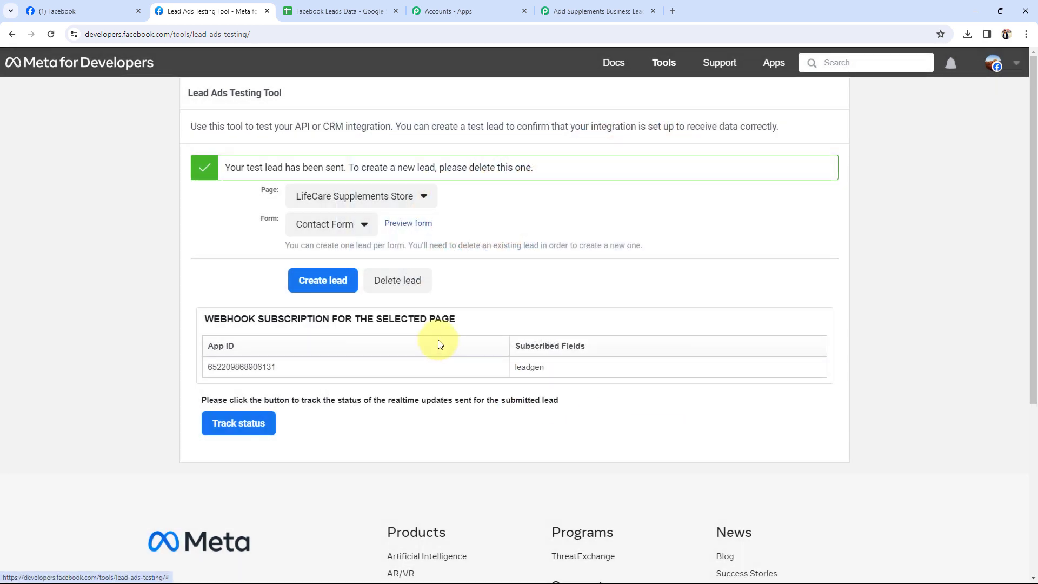
pyautogui.moveTo(230, 168); pyautogui.dragTo(342, 169)
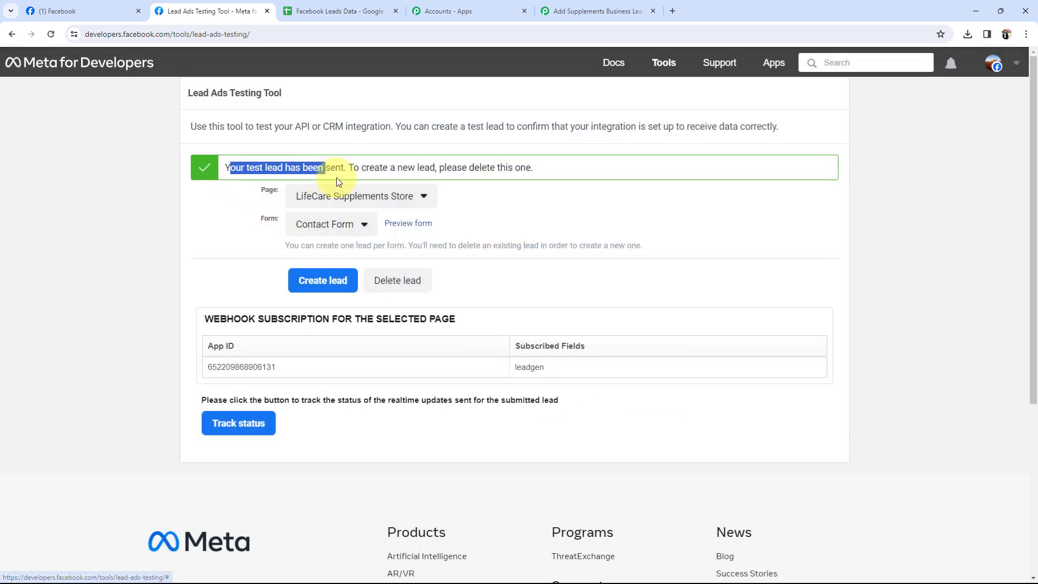
pyautogui.click(131, 223)
# Return to the Pabbly Connect workflow and review the email, full name and phone number fields in the trigger's received response
pyautogui.click(595, 11)
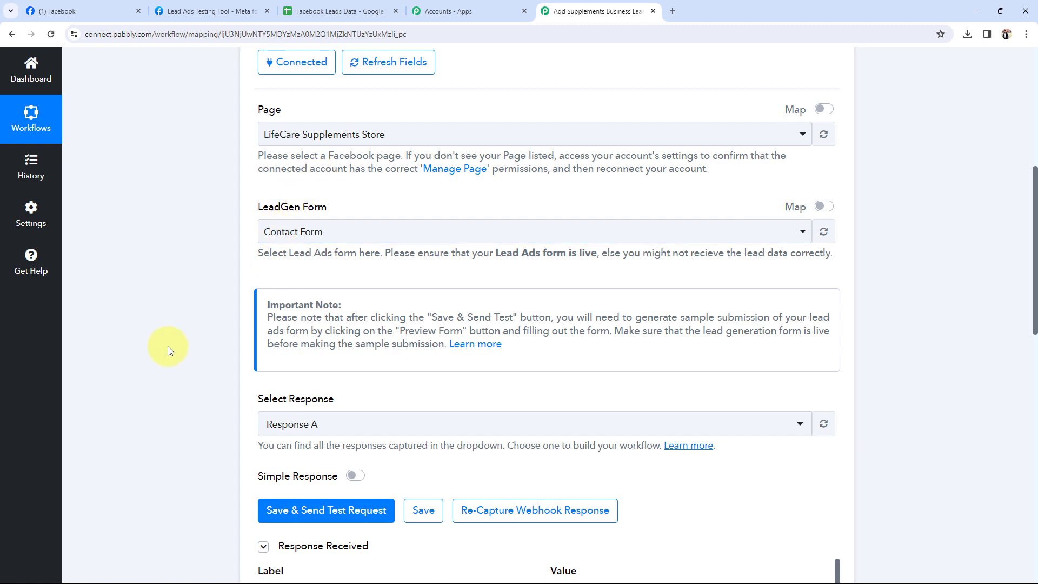
pyautogui.scroll(-8, 168, 346)
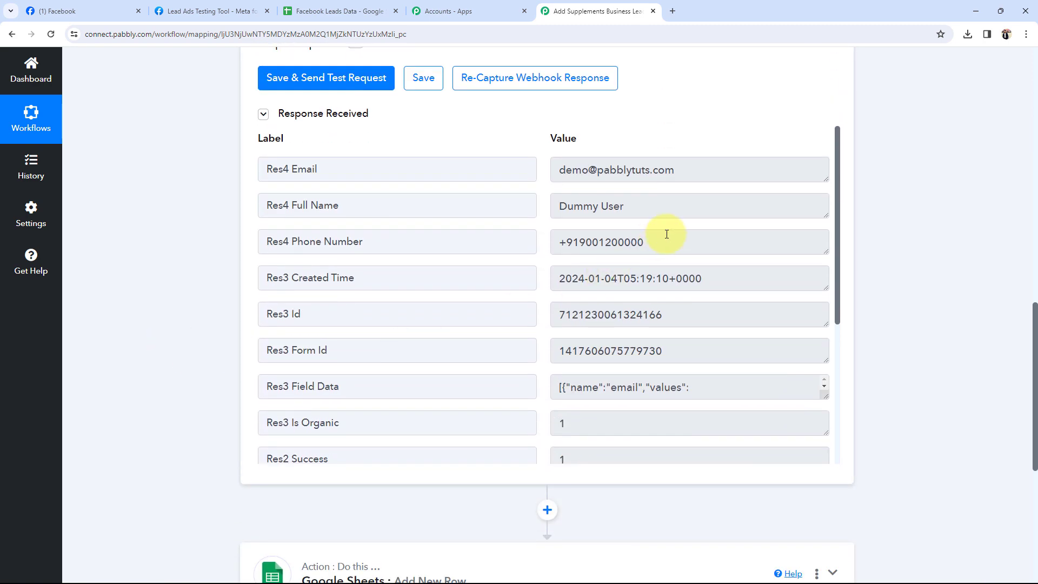
pyautogui.moveTo(666, 234); pyautogui.dragTo(398, 220)
pyautogui.click(359, 209)
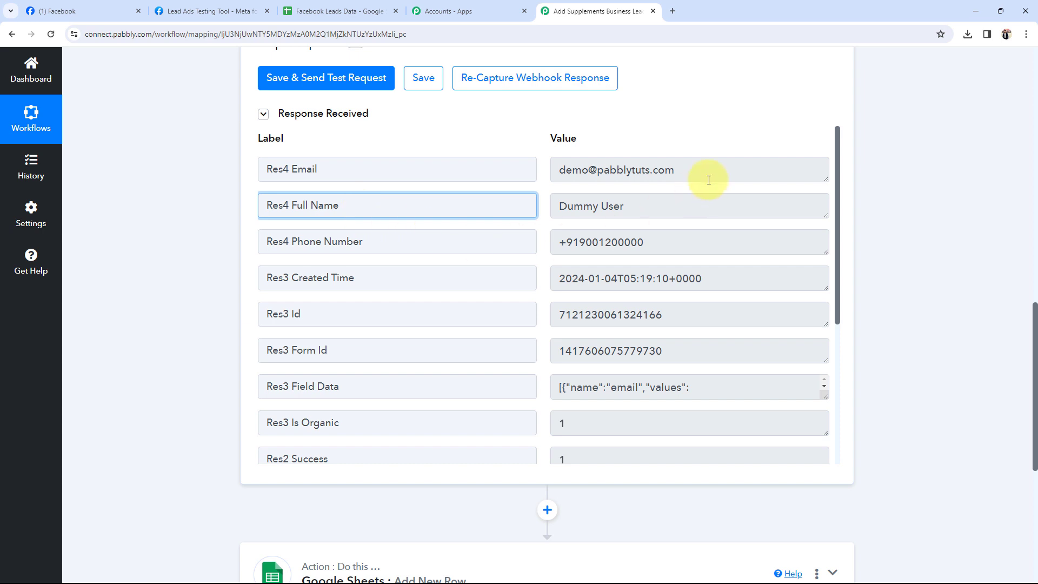
# Check the values captured for email, full name and phone number in the Facebook Lead Ads response
pyautogui.moveTo(708, 180); pyautogui.dragTo(521, 168)
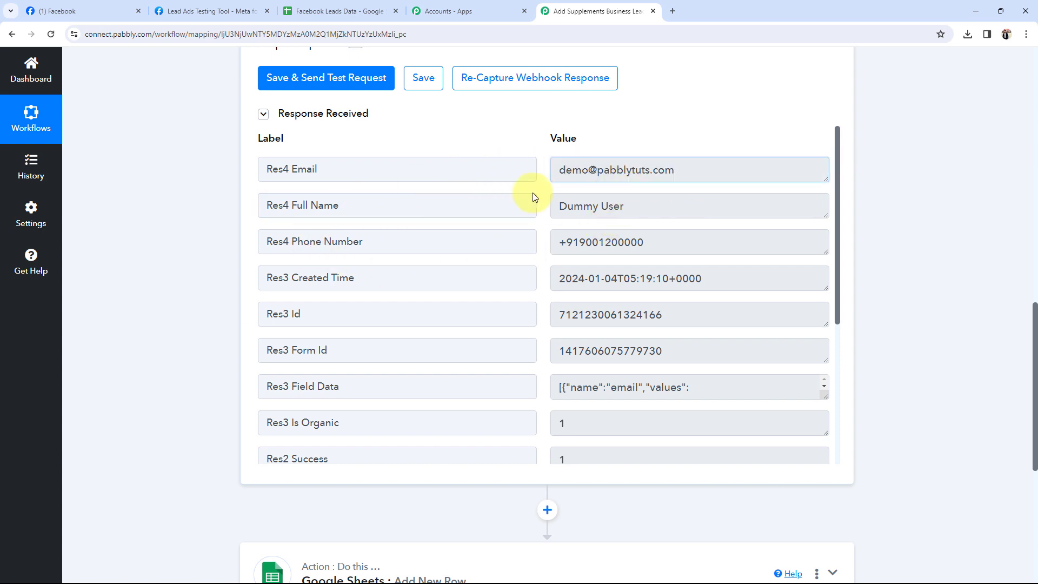
pyautogui.moveTo(638, 207); pyautogui.dragTo(274, 217)
pyautogui.click(695, 244)
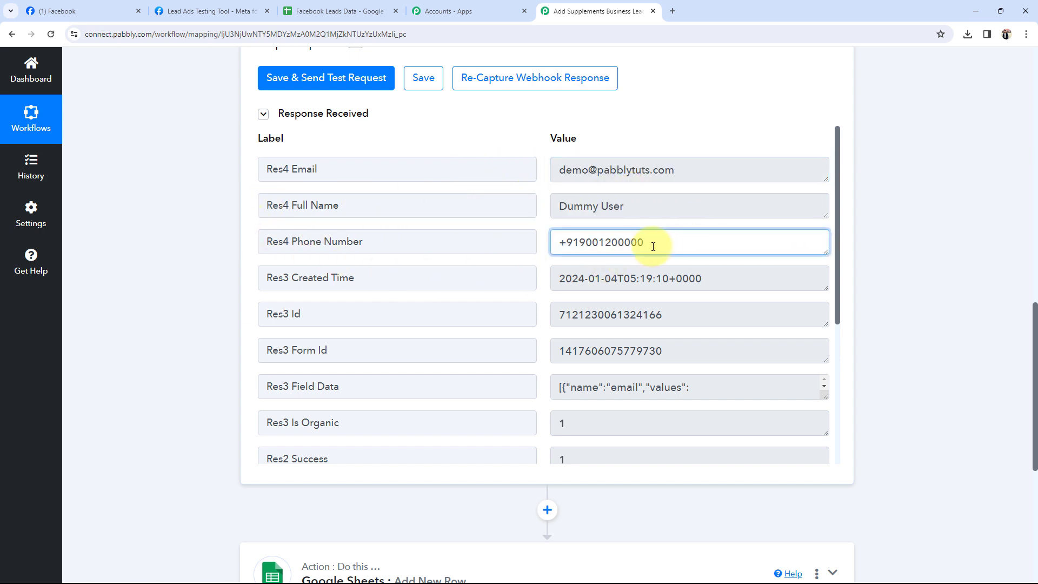
pyautogui.moveTo(653, 247); pyautogui.dragTo(556, 241)
pyautogui.click(222, 319)
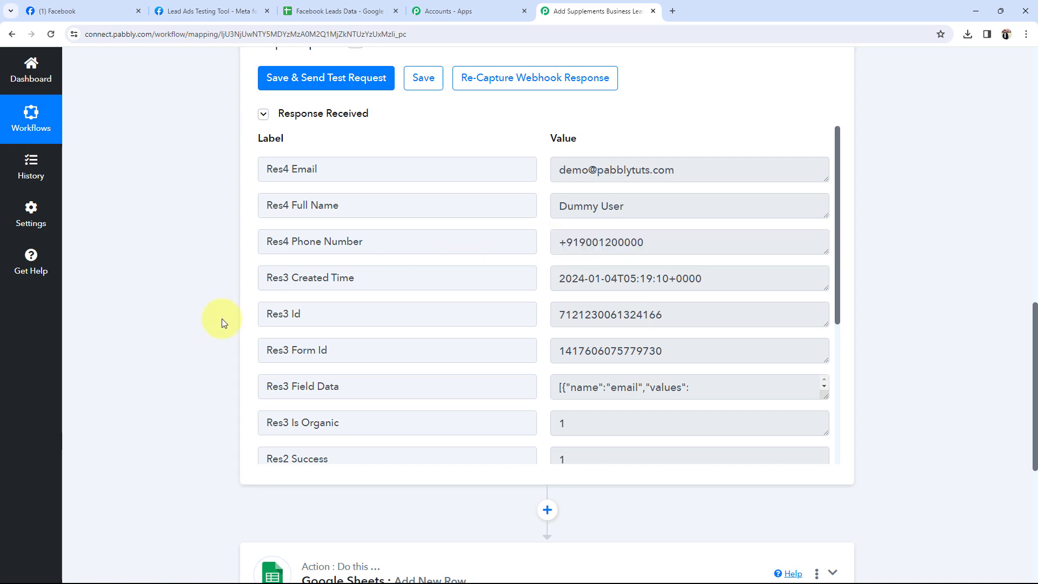
# Collapse the Facebook Lead Ads trigger and expand the Google Sheets Add New Row action
pyautogui.scroll(10, 222, 319)
pyautogui.click(416, 265)
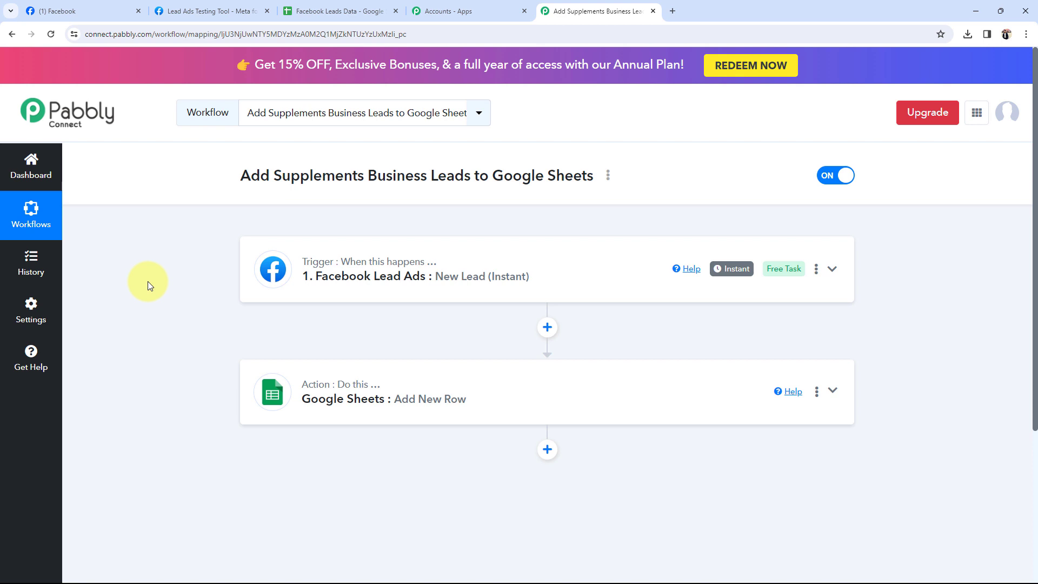
pyautogui.scroll(-3, 170, 279)
pyautogui.click(343, 210)
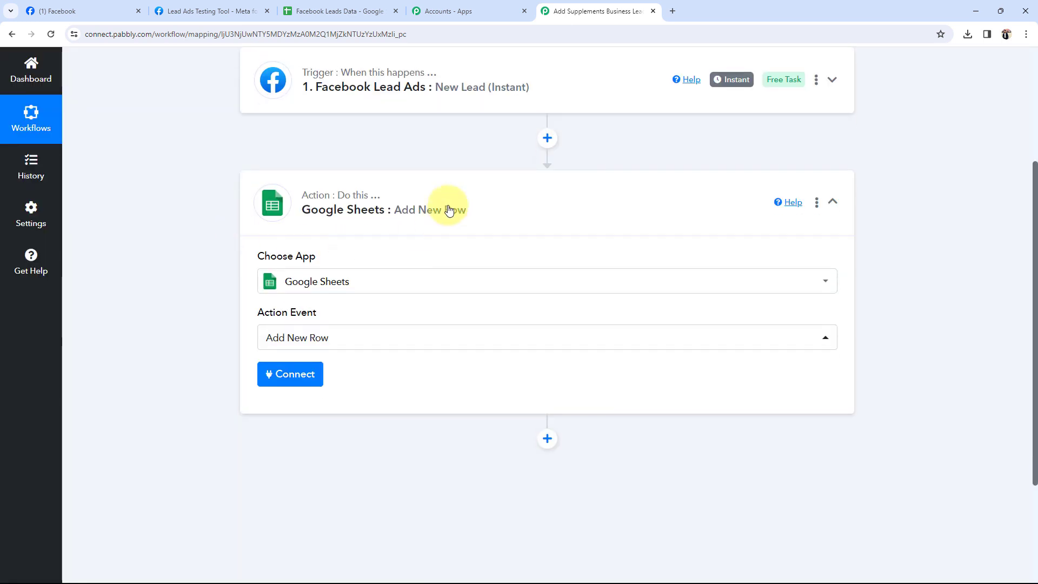
# Connect Google Sheets through a new connection, signing in with the Google account and allowing Pabbly Connect Sheets access
pyautogui.click(311, 380)
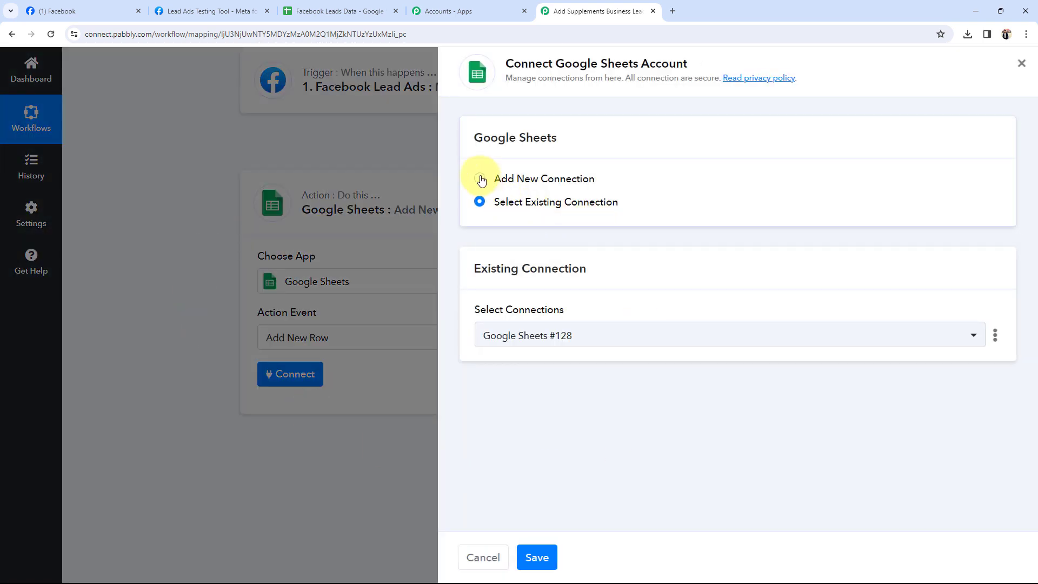
pyautogui.click(479, 178)
pyautogui.click(523, 327)
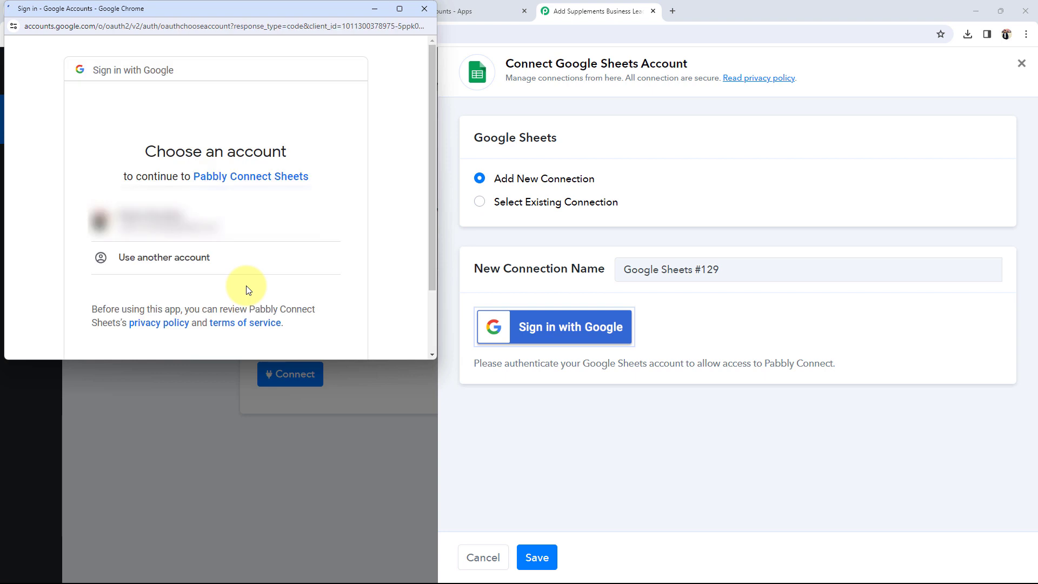
pyautogui.click(222, 252)
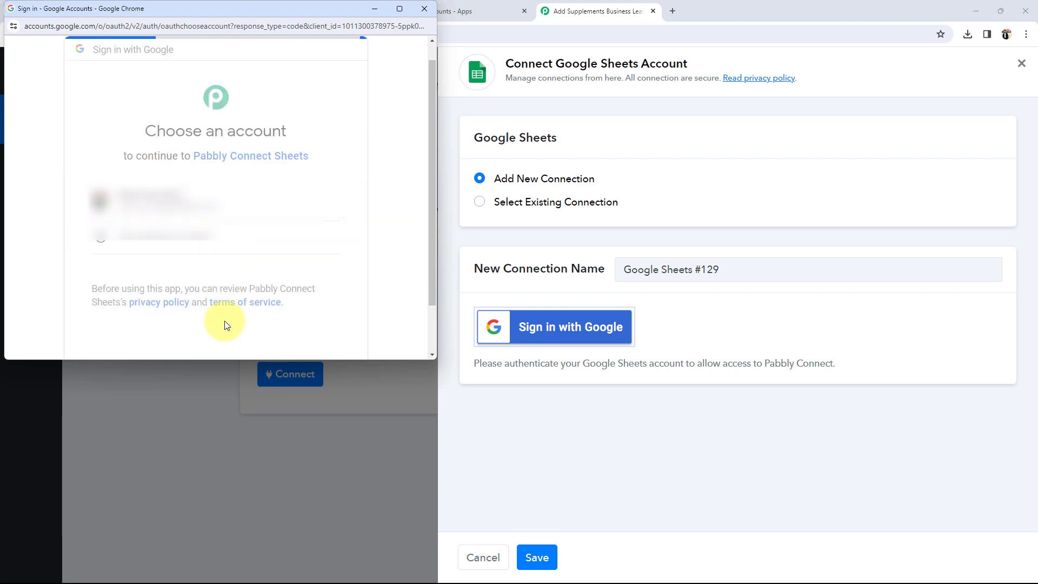
pyautogui.scroll(-5, 227, 313)
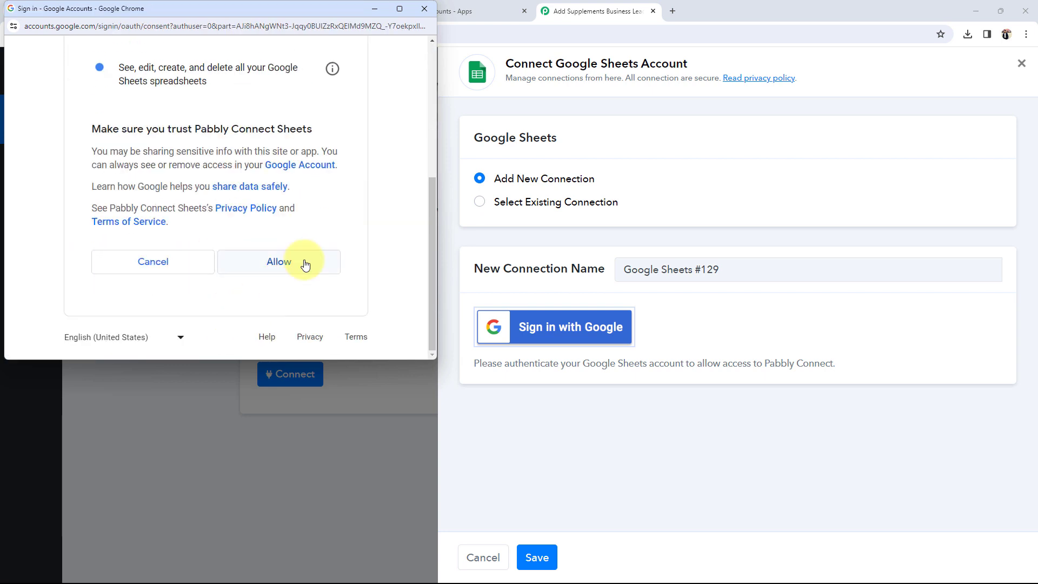
pyautogui.click(301, 260)
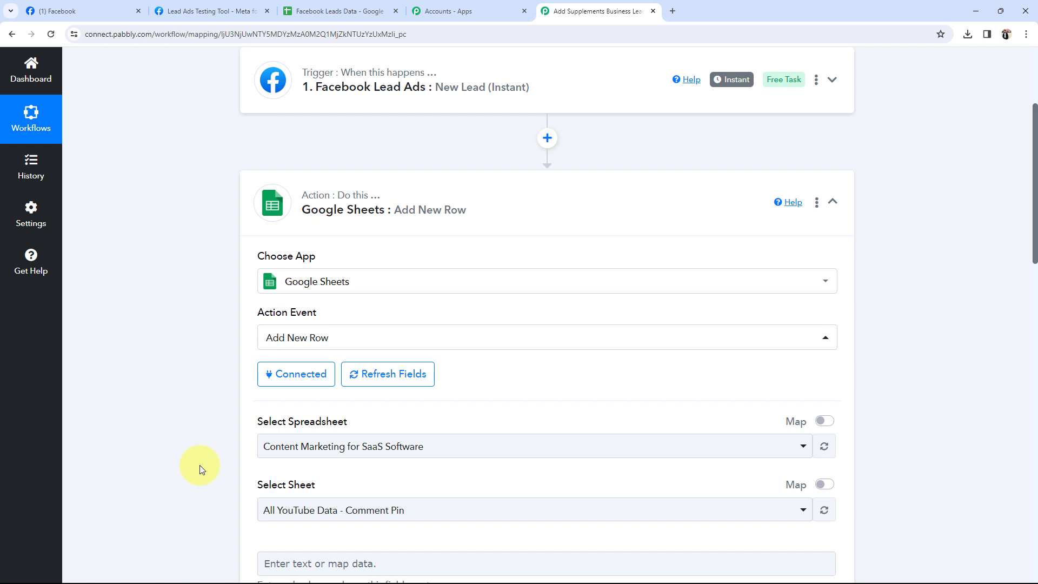
# Check the target spreadsheet's title in Google Sheets and choose Facebook Leads Data as the action's spreadsheet
pyautogui.scroll(-5, 199, 464)
pyautogui.scroll(-1, 200, 465)
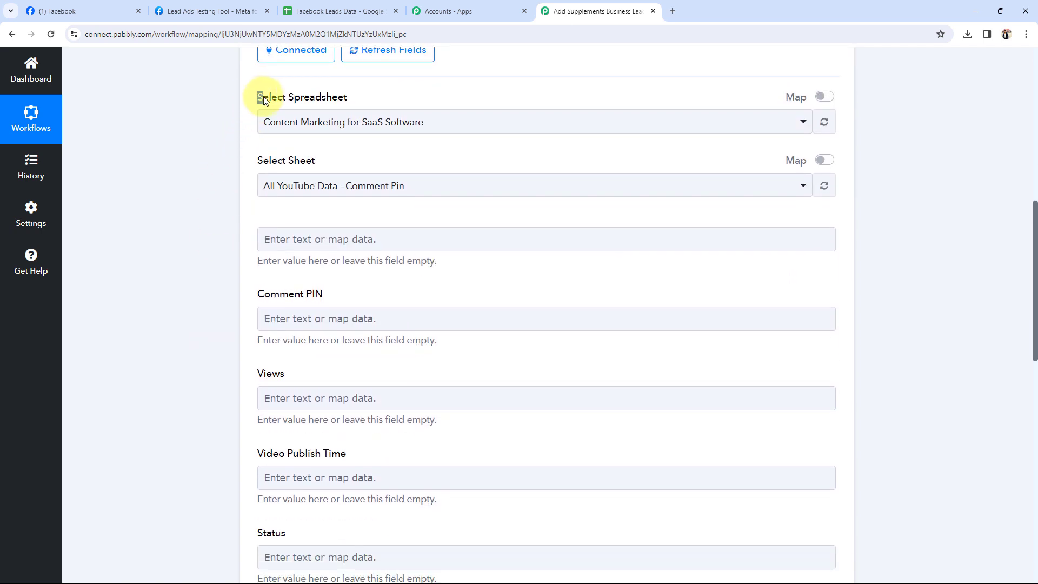
pyautogui.moveTo(257, 100); pyautogui.dragTo(320, 99)
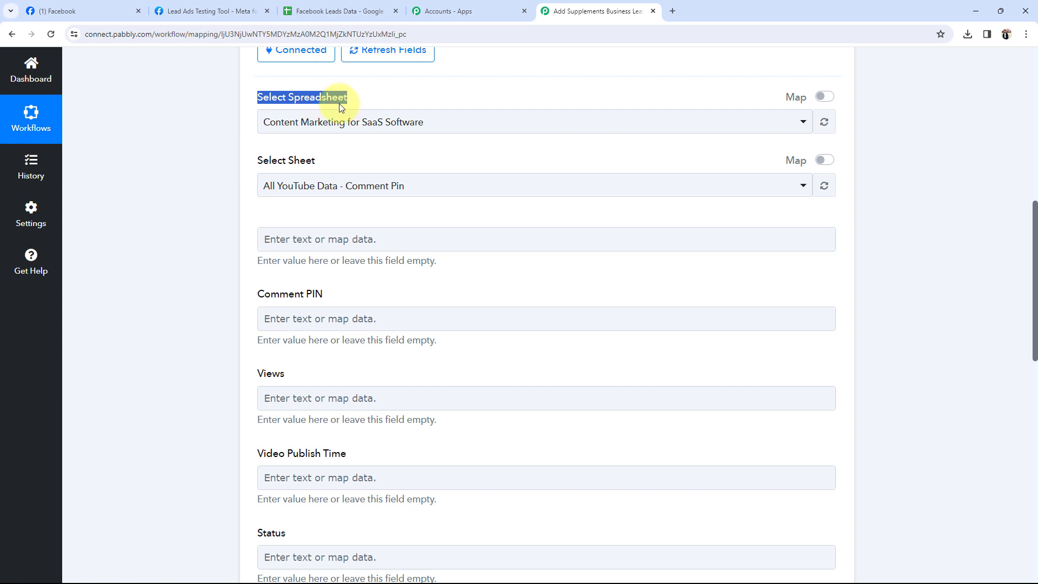
pyautogui.click(196, 130)
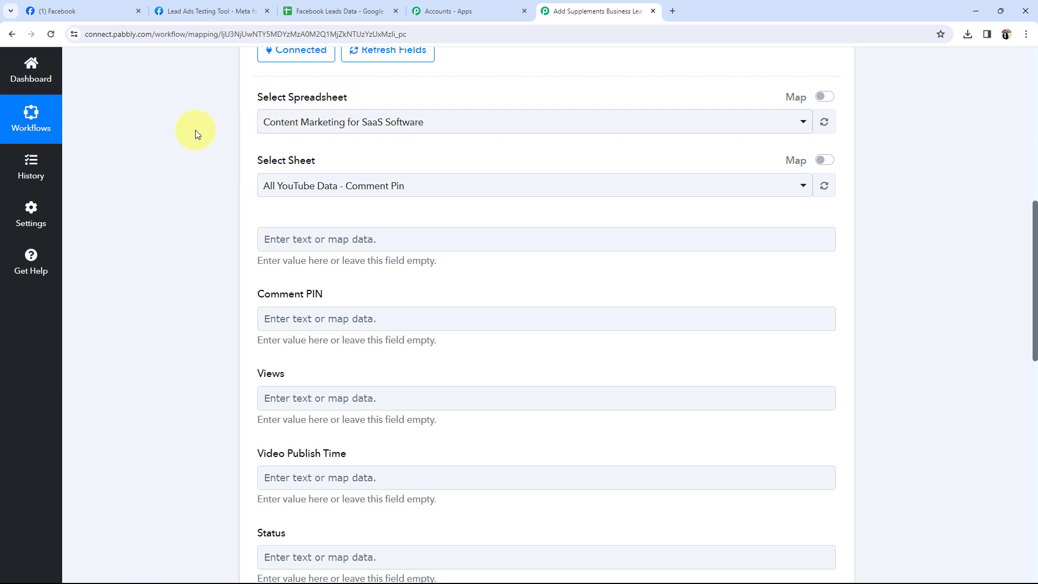
pyautogui.click(303, 11)
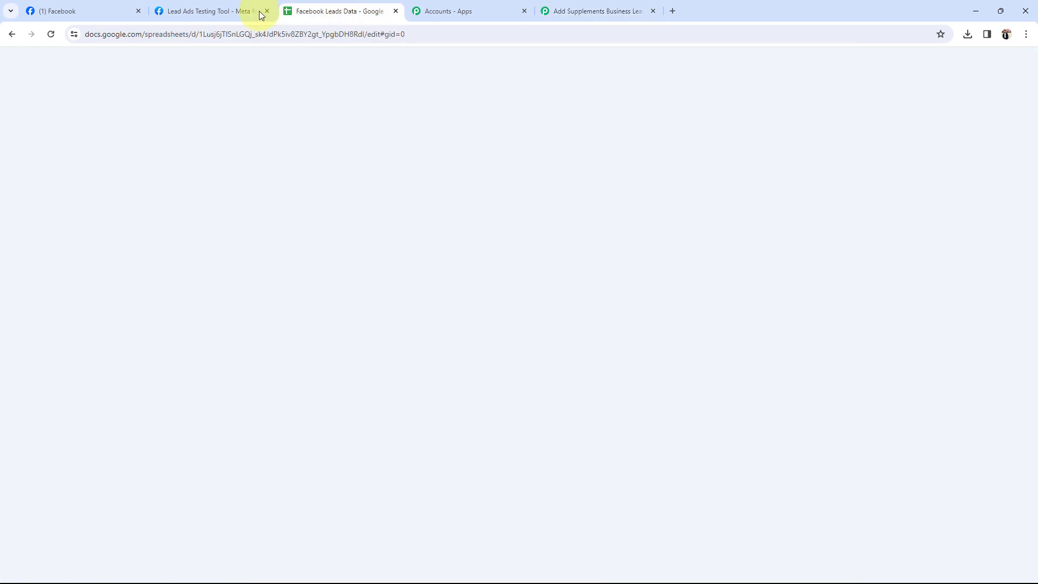
pyautogui.click(149, 255)
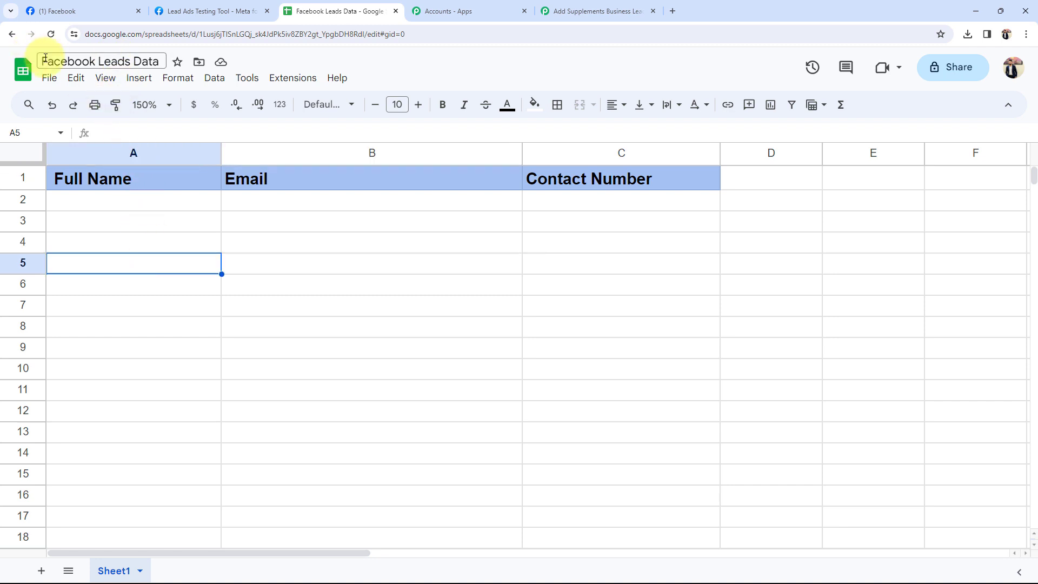
pyautogui.click(571, 12)
pyautogui.click(301, 126)
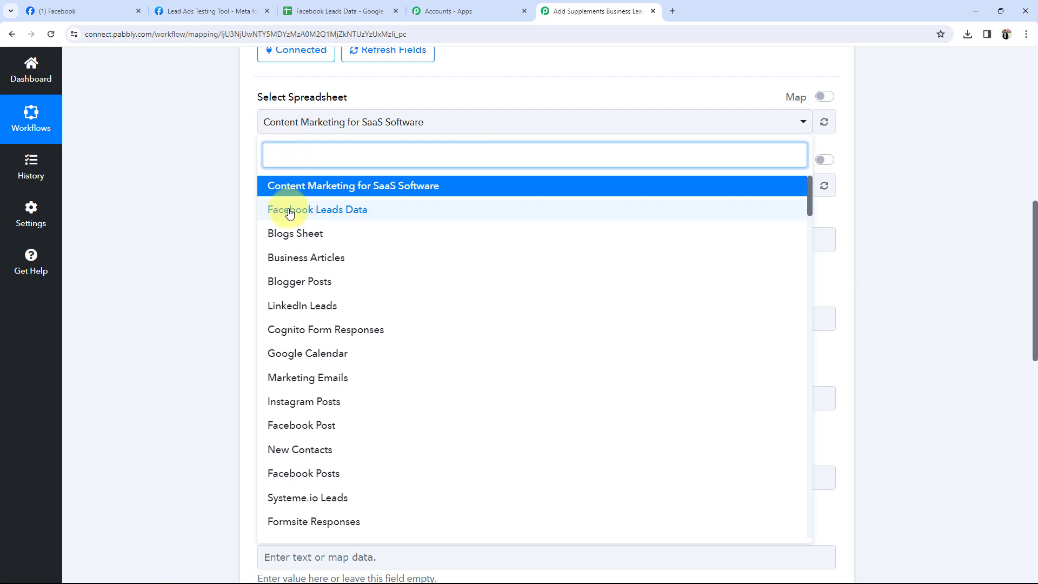
pyautogui.click(289, 211)
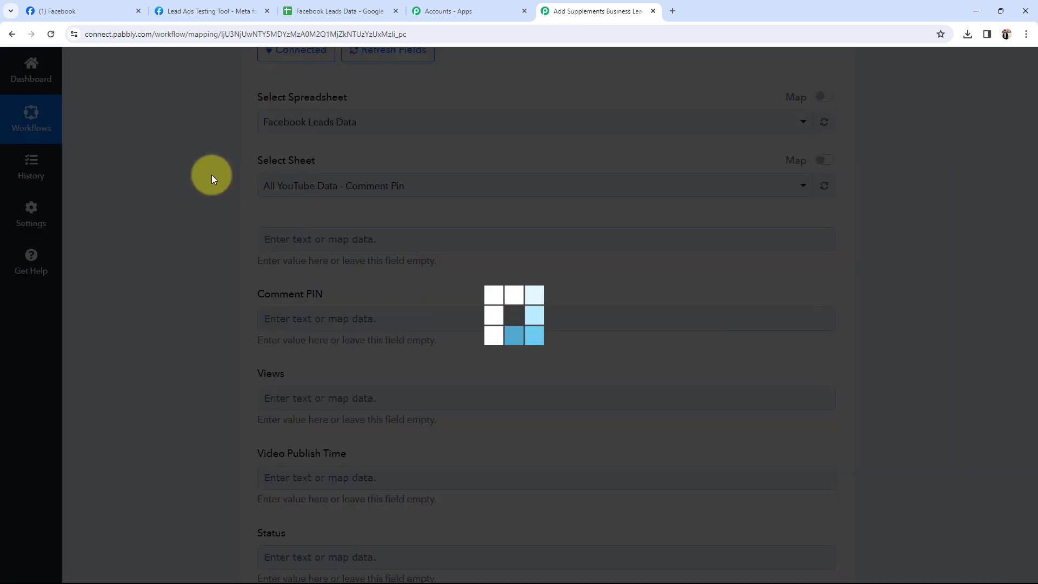
# Choose Sheet1 as the action's sheet and compare the spreadsheet's column headings with the action's fields
pyautogui.click(226, 4)
pyautogui.click(314, 10)
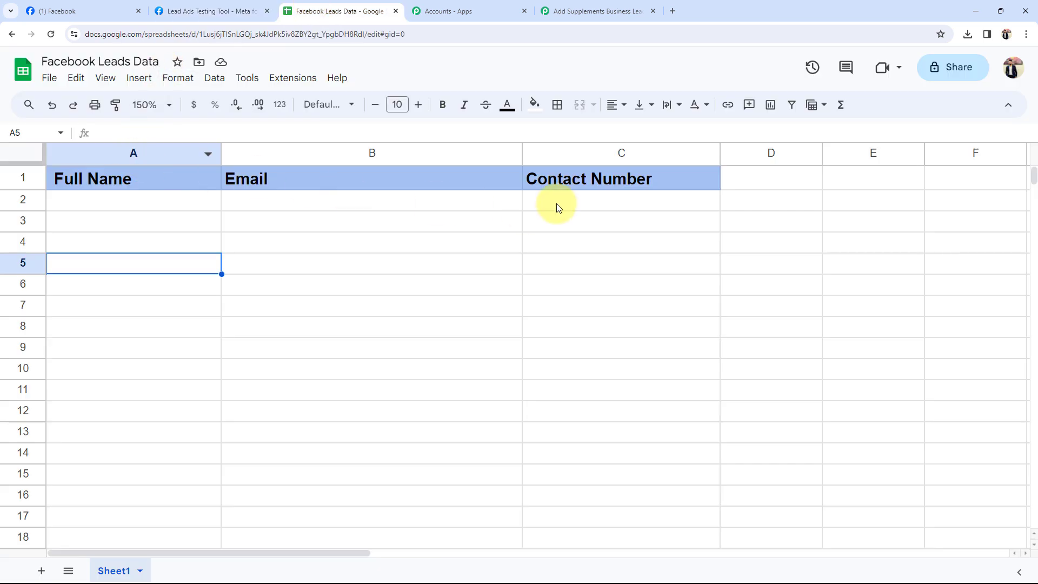
pyautogui.click(466, 327)
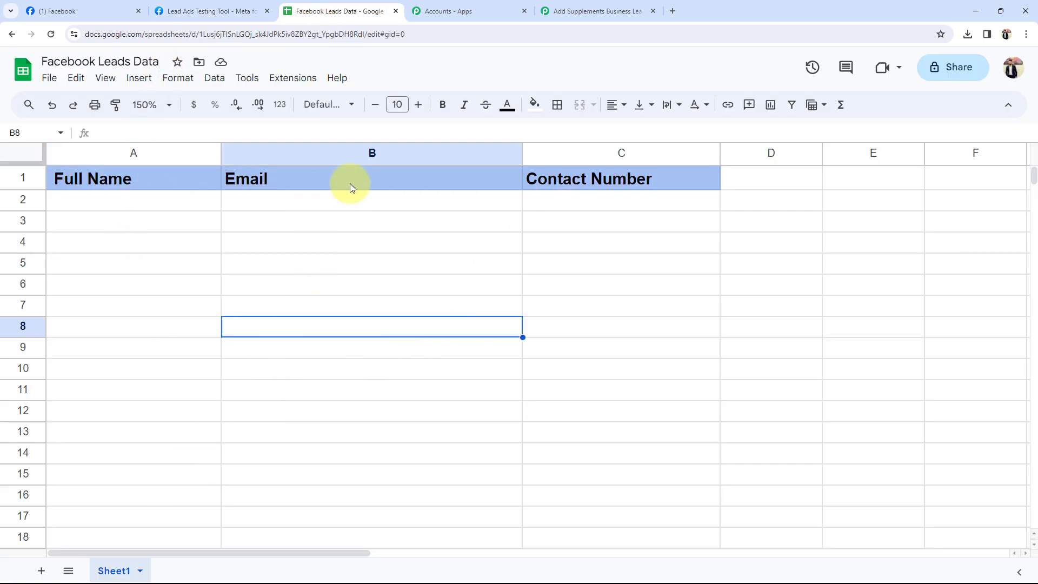
pyautogui.click(595, 10)
pyautogui.click(313, 185)
pyautogui.click(287, 244)
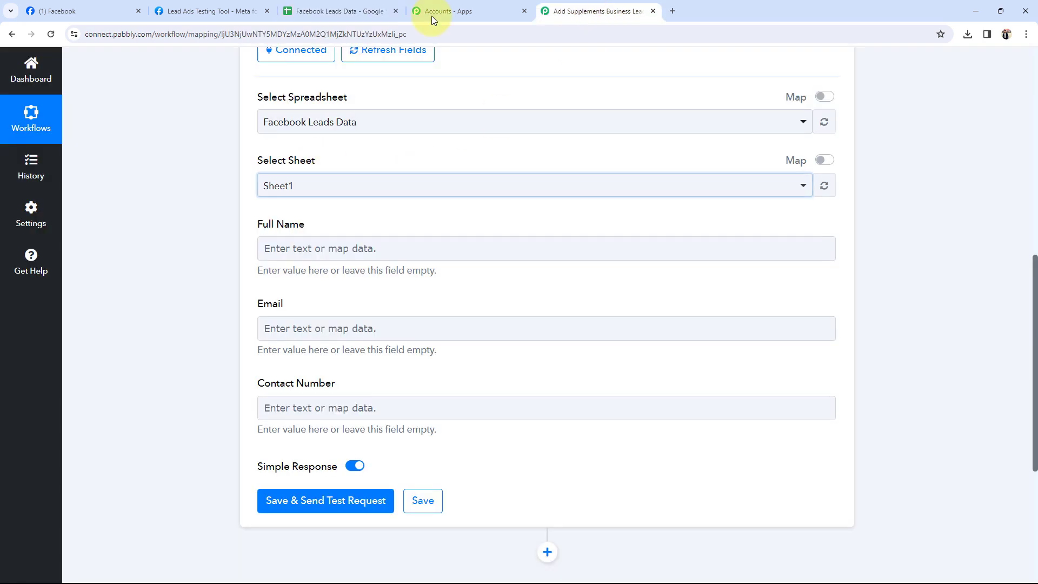
pyautogui.click(364, 10)
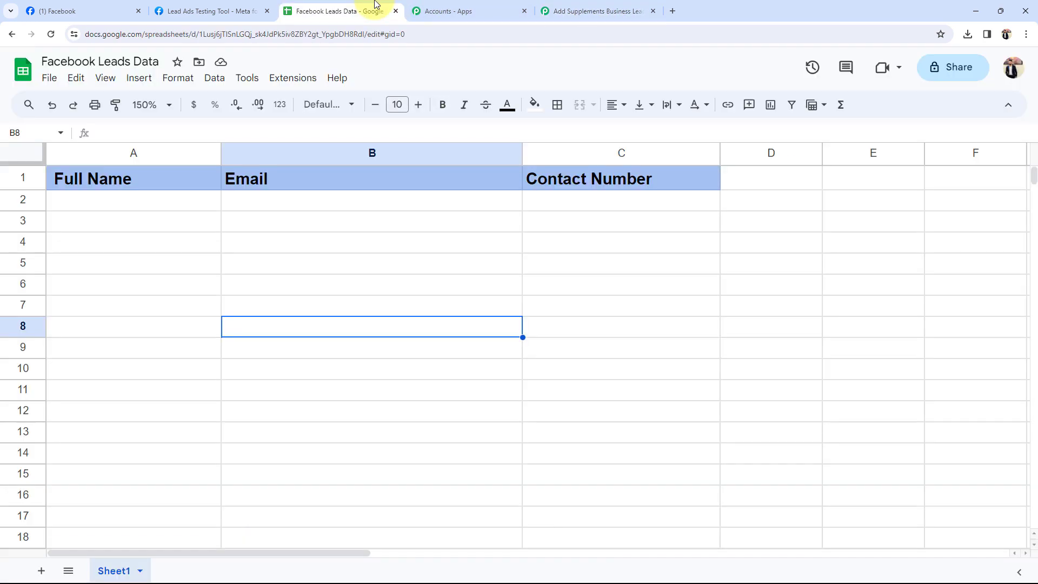
pyautogui.click(574, 5)
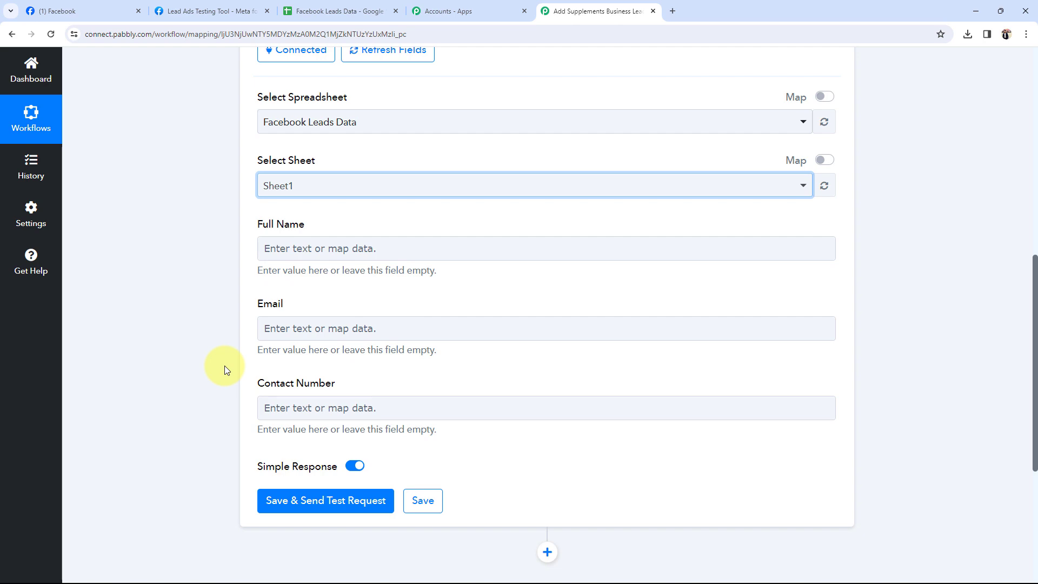
# Map the action's Full Name field to Res4 Full Name from the Facebook Lead Ads trigger
pyautogui.scroll(9, 224, 366)
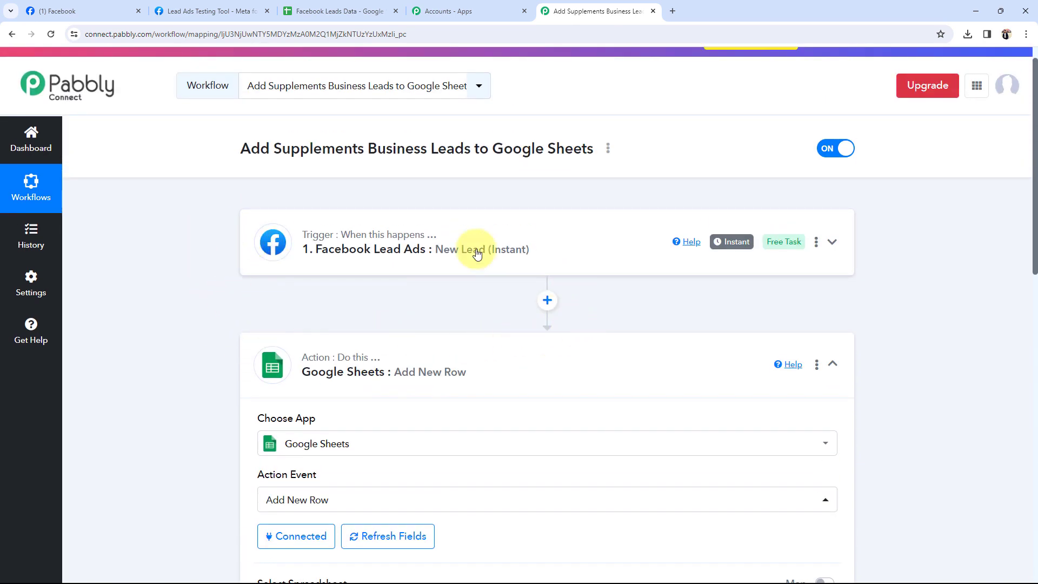
pyautogui.scroll(-5, 141, 322)
pyautogui.scroll(-5, 142, 322)
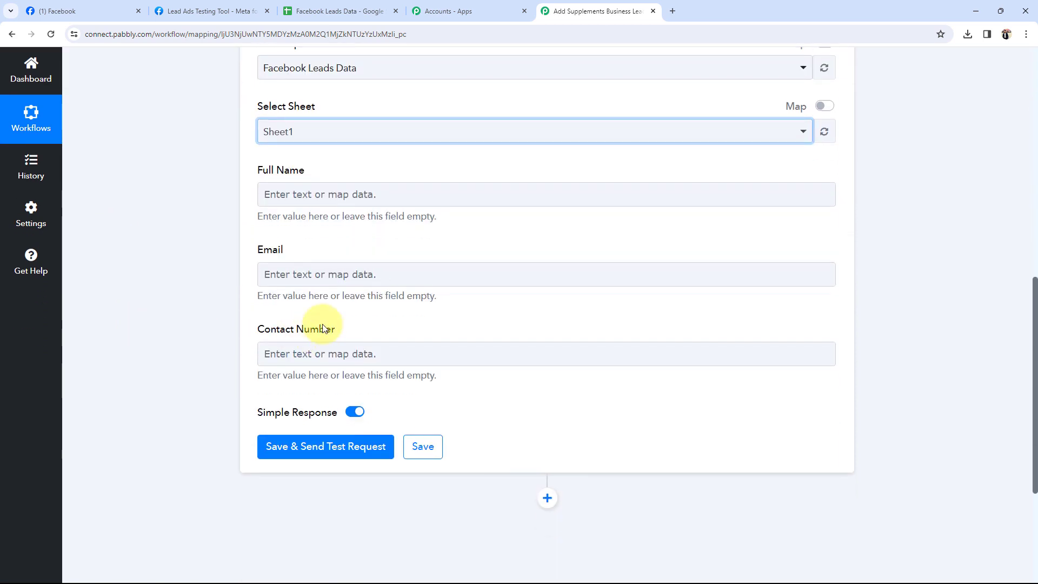
pyautogui.click(306, 191)
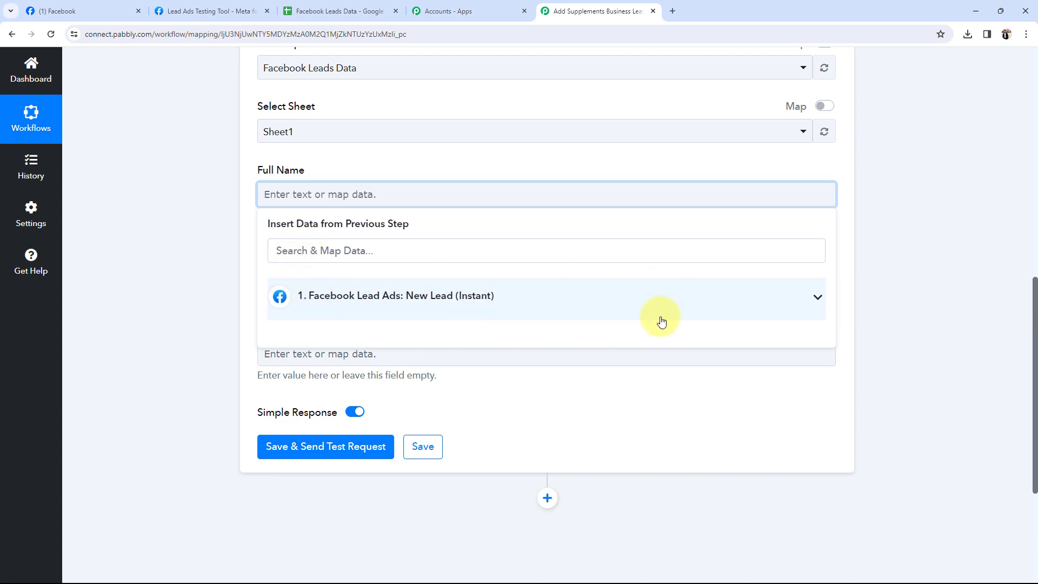
pyautogui.click(817, 300)
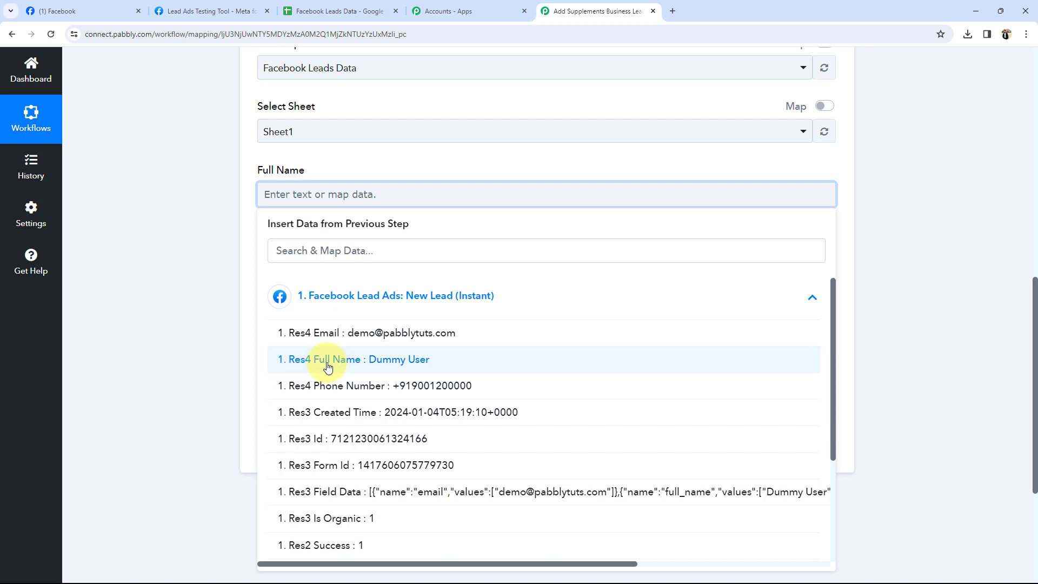
pyautogui.click(290, 359)
pyautogui.click(212, 264)
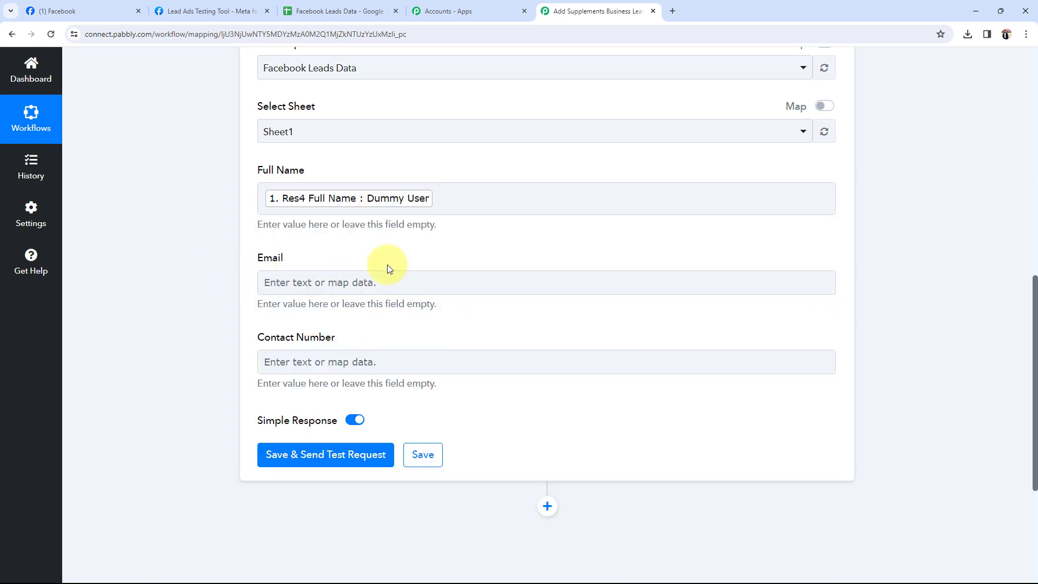
# Map the action's Email field to Res4 Email from the Facebook Lead Ads trigger
pyautogui.scroll(-1, 206, 301)
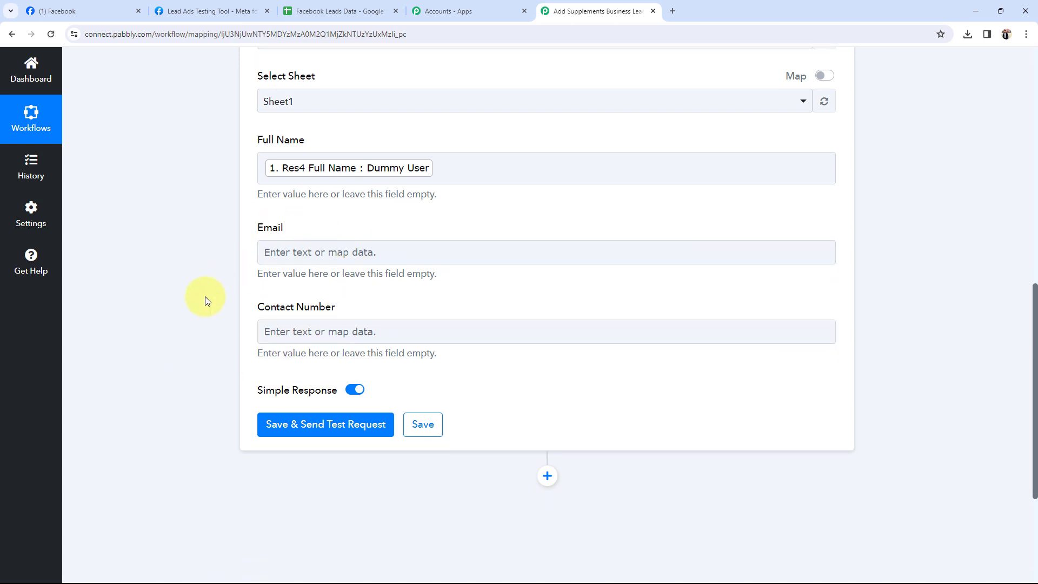
pyautogui.scroll(-3, 205, 301)
pyautogui.doubleClick(272, 148)
pyautogui.click(273, 172)
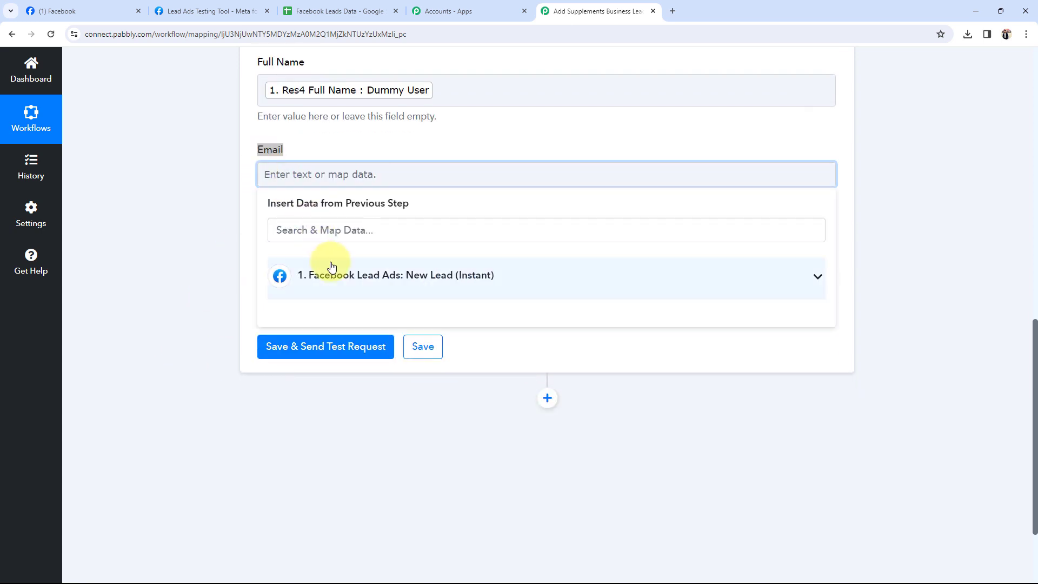
pyautogui.click(331, 266)
pyautogui.click(332, 311)
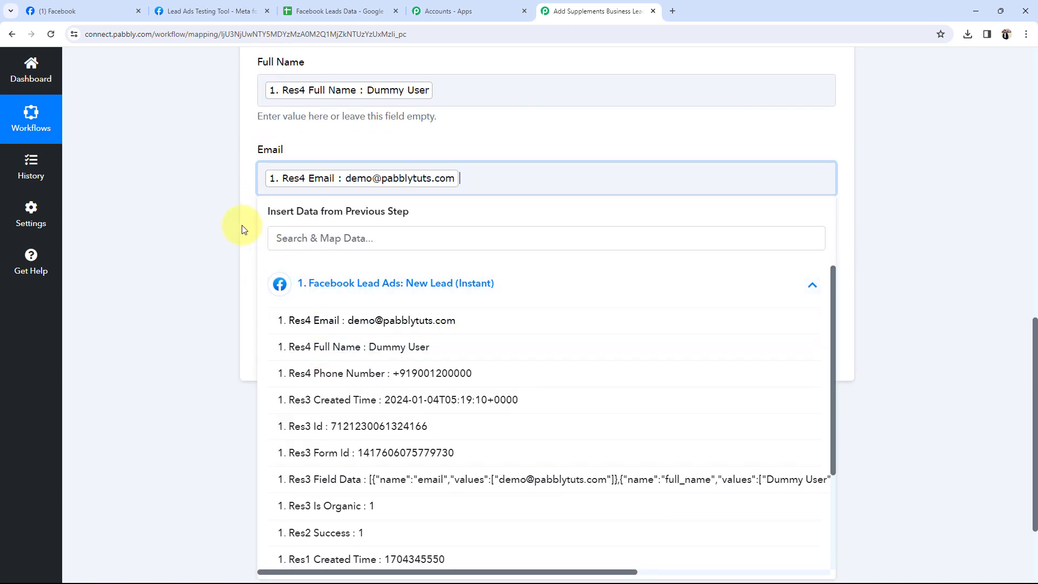
pyautogui.click(241, 229)
# Map the action's Contact Number field to Res4 Phone Number from the Facebook Lead Ads trigger
pyautogui.click(301, 262)
pyautogui.click(324, 362)
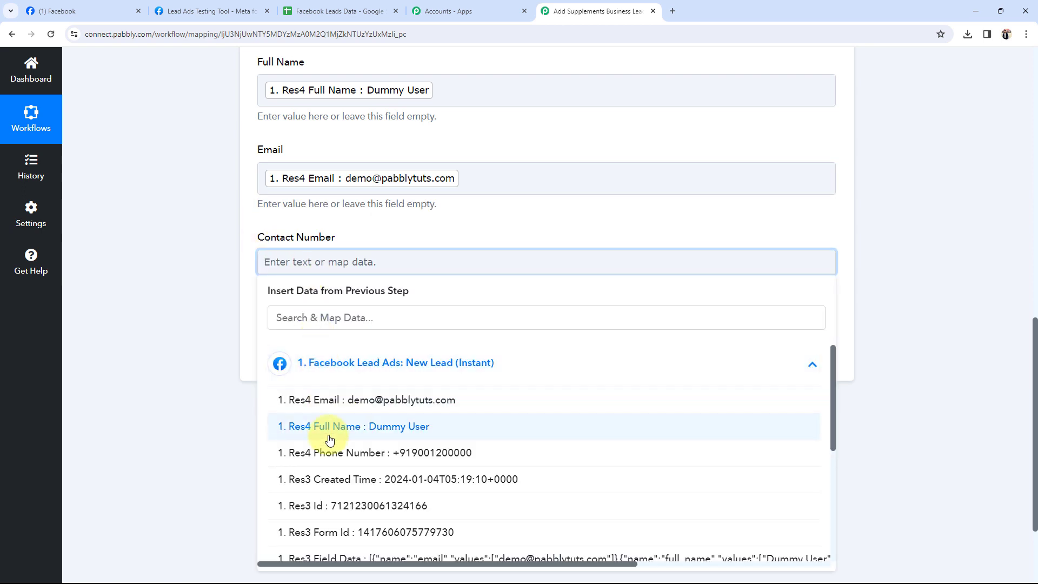
pyautogui.click(332, 452)
pyautogui.click(232, 289)
# Save the Google Sheets action with a test request and check the Updates UpdatedRows value in its response
pyautogui.scroll(3, 233, 288)
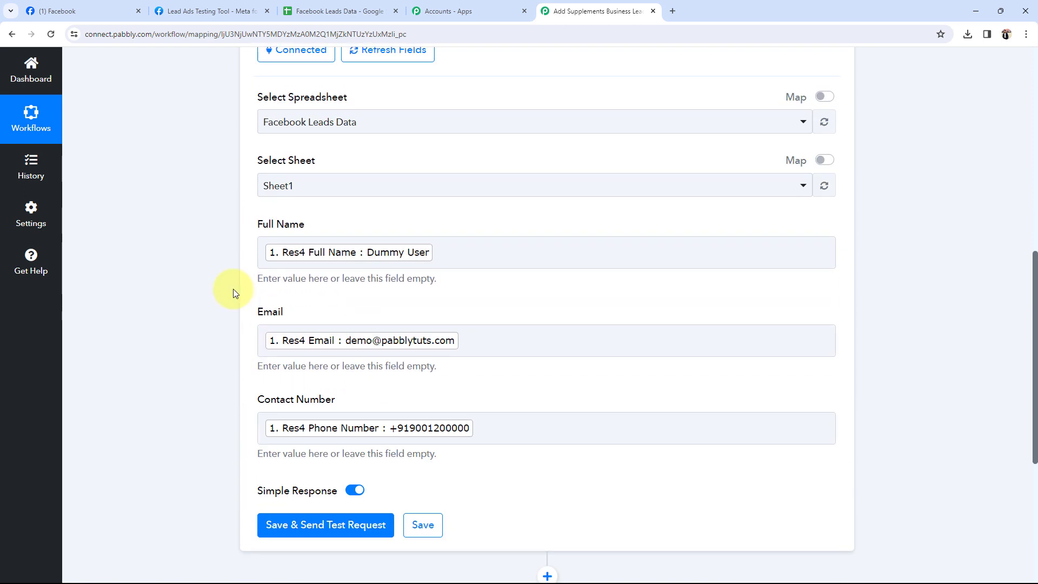
pyautogui.scroll(1, 232, 288)
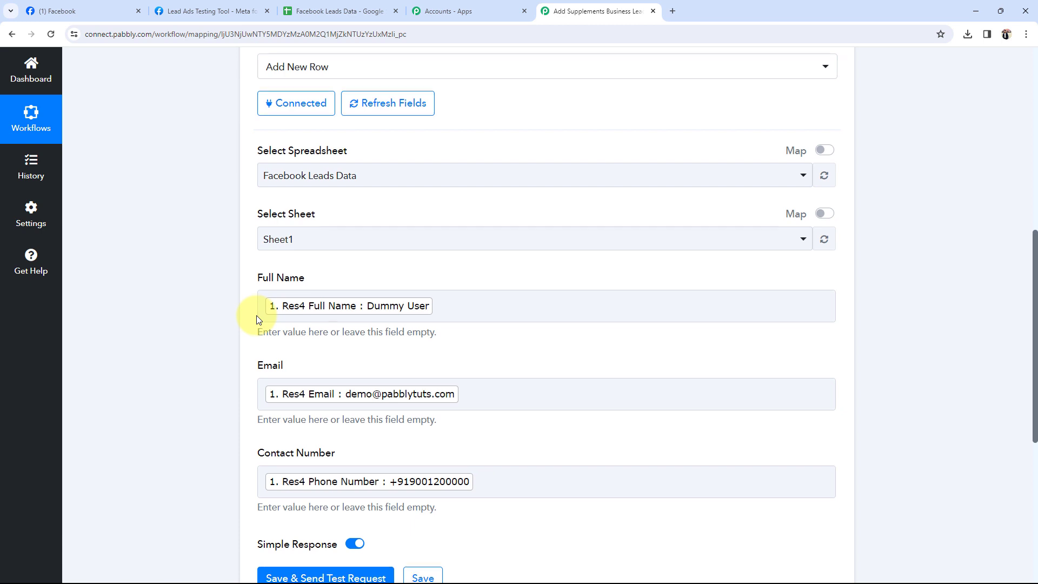
pyautogui.scroll(-2, 256, 316)
pyautogui.click(346, 468)
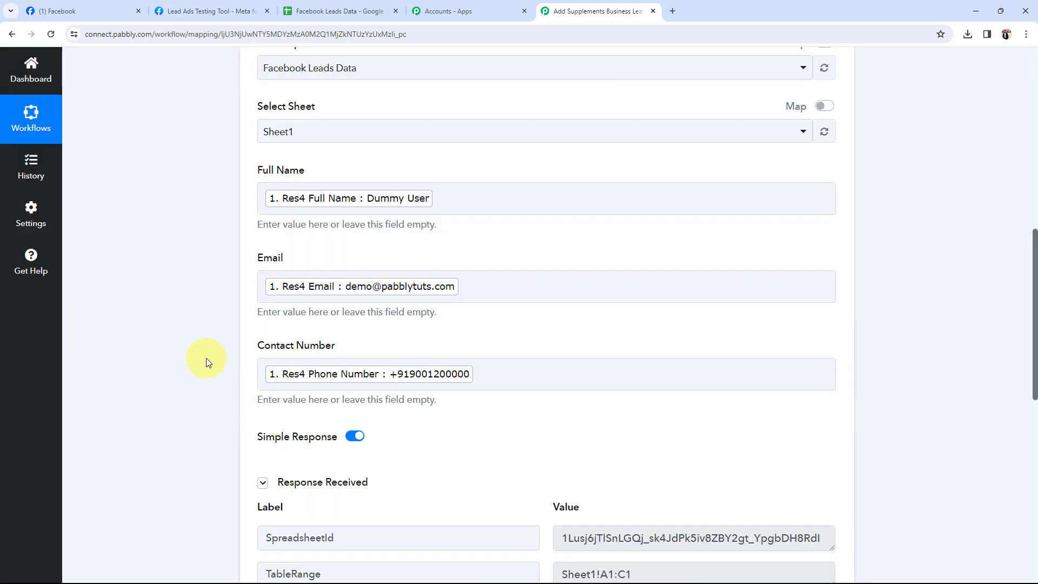
pyautogui.scroll(-3, 206, 358)
pyautogui.moveTo(660, 516); pyautogui.dragTo(543, 516)
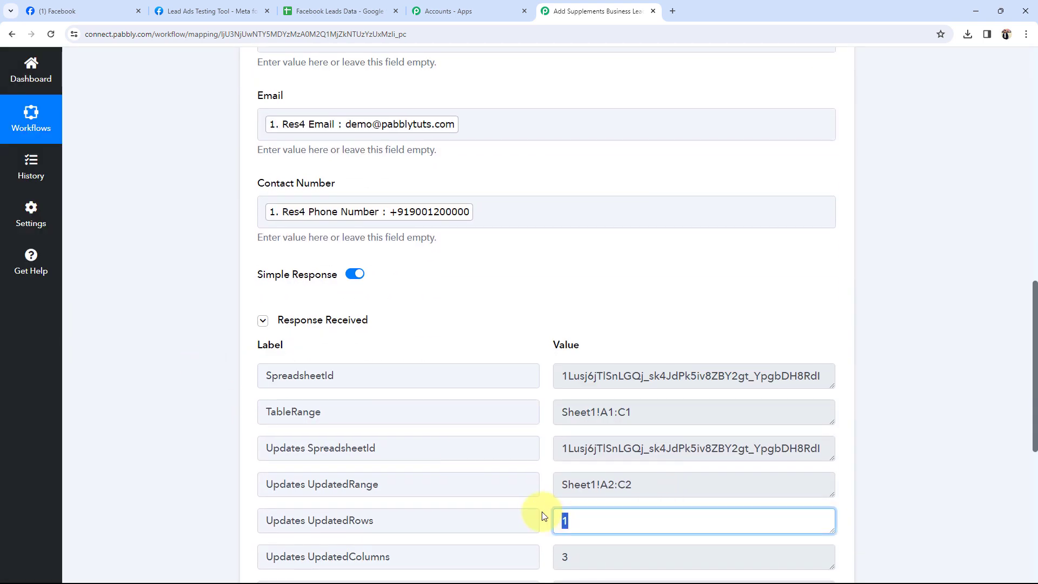
# Switch to the Facebook Leads Data spreadsheet and check the Full Name, Email and Contact Number cells in row 2
pyautogui.click(114, 345)
pyautogui.scroll(-1, 160, 366)
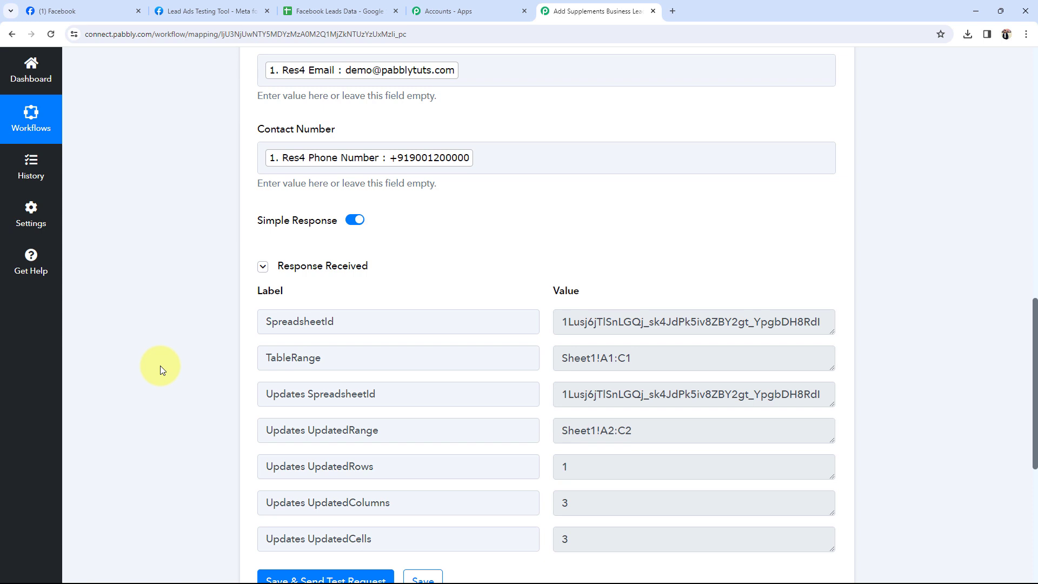
pyautogui.click(298, 4)
pyautogui.click(138, 381)
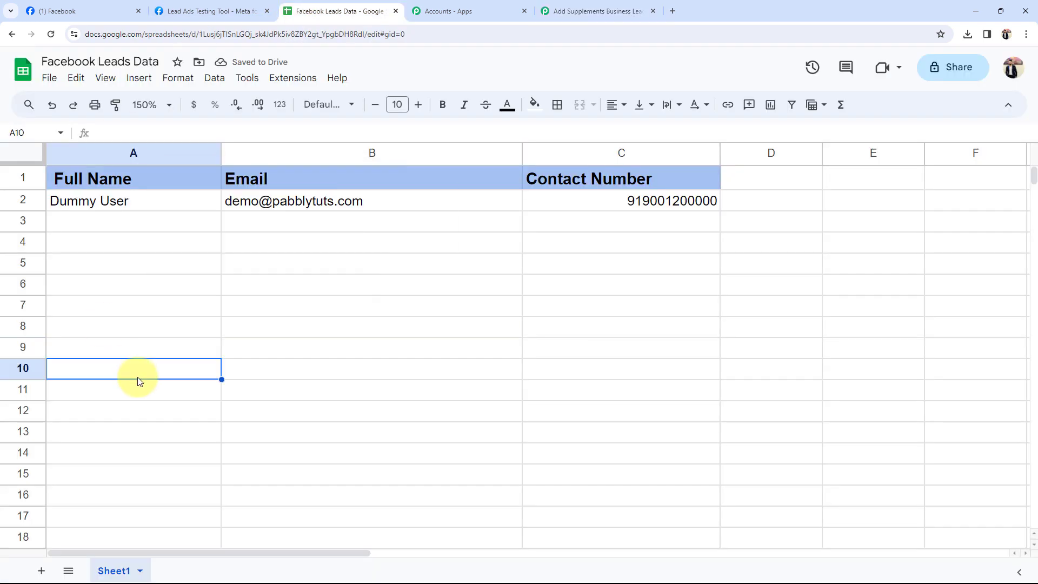
pyautogui.click(99, 207)
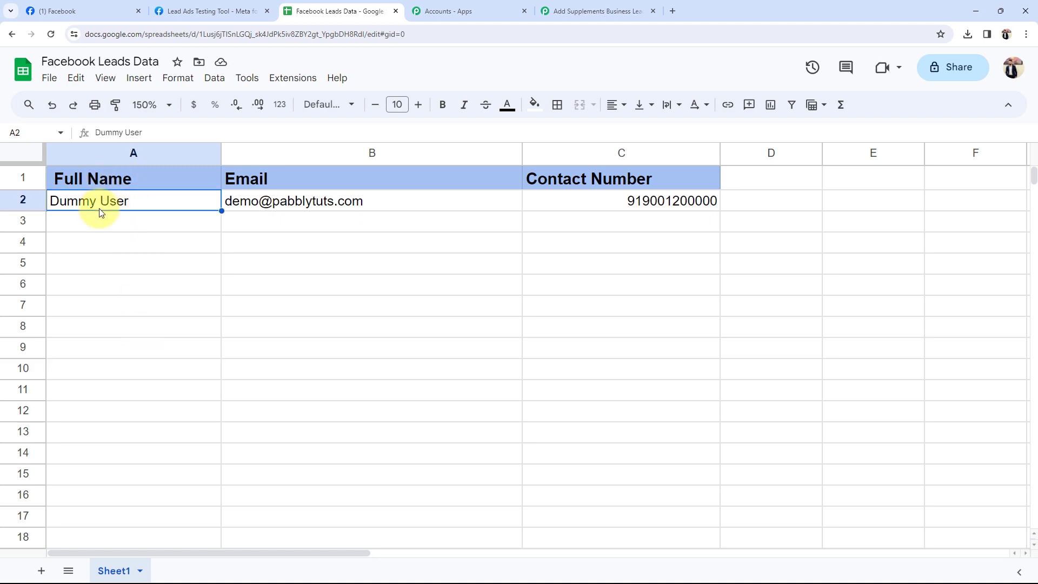
pyautogui.click(274, 203)
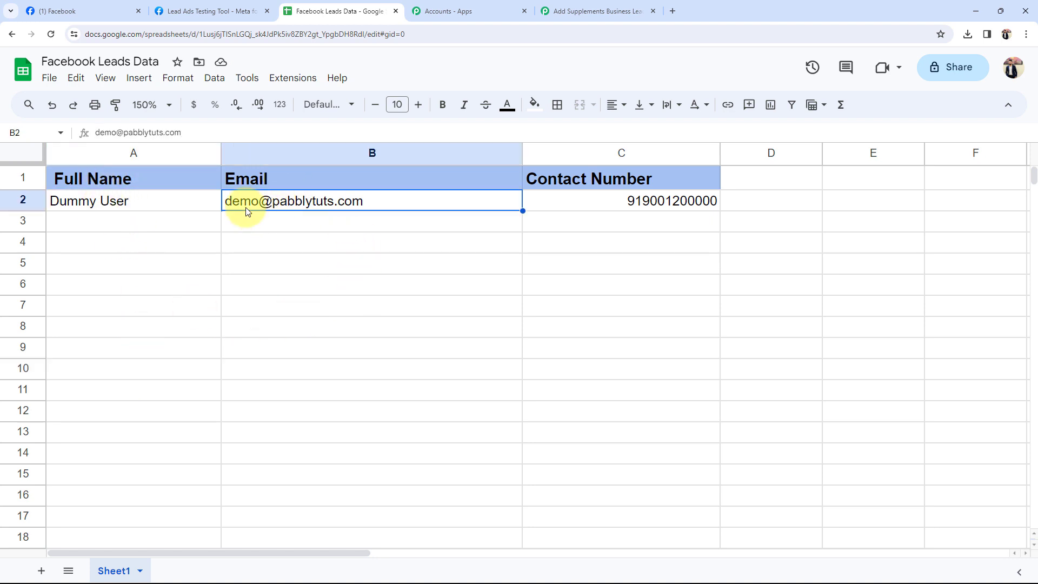
pyautogui.moveTo(313, 209)
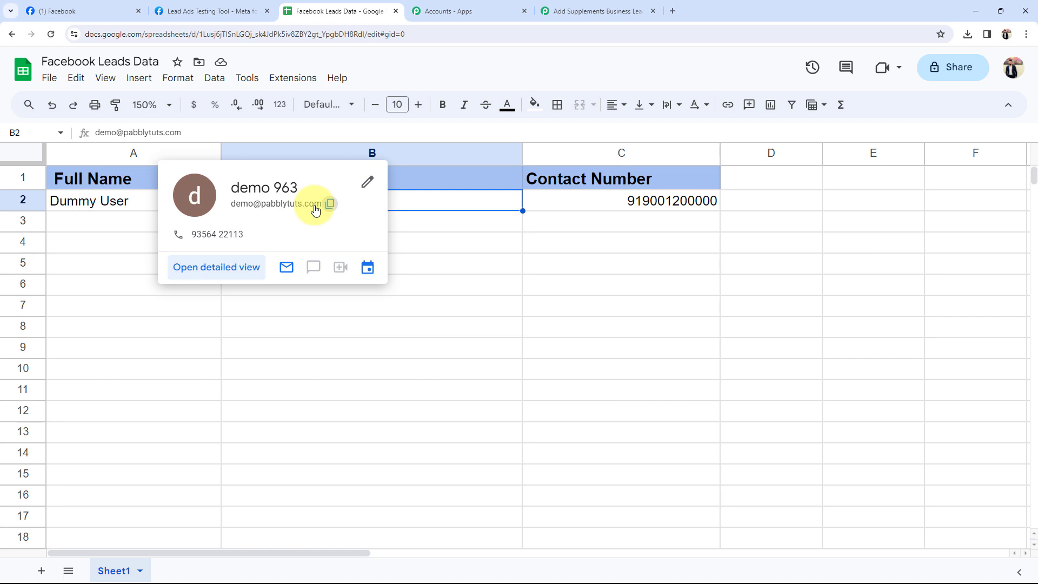
pyautogui.click(632, 202)
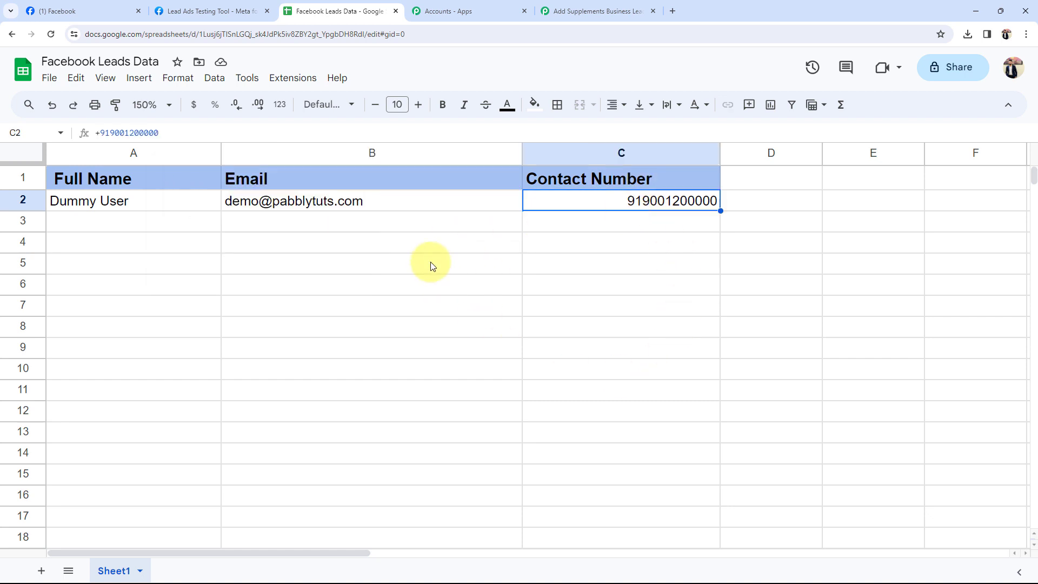
# Return to the Pabbly Connect workflow and collapse the Google Sheets Add New Row action
pyautogui.click(594, 11)
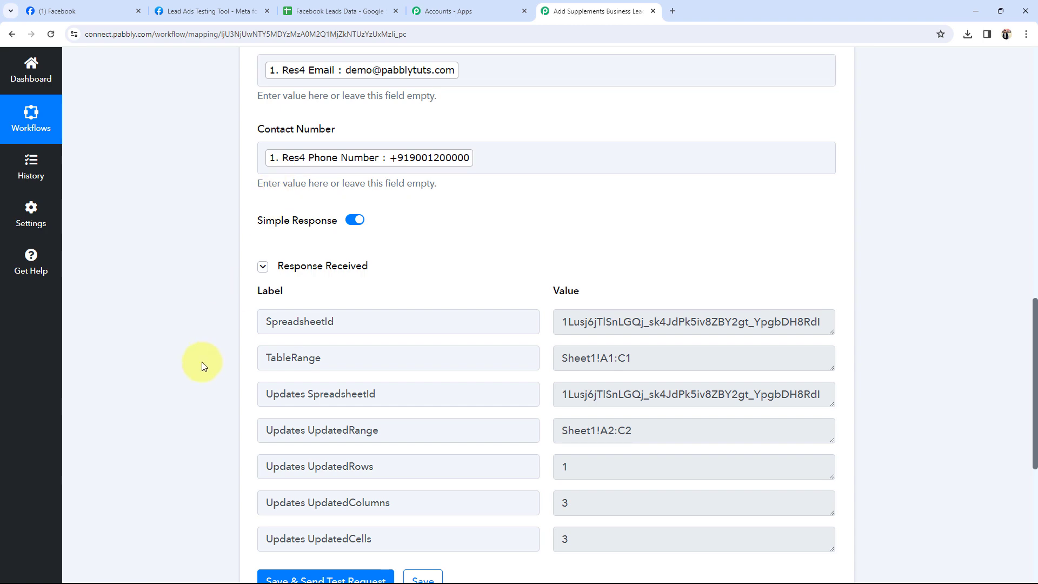
pyautogui.scroll(5, 202, 362)
pyautogui.scroll(8, 202, 362)
pyautogui.click(302, 377)
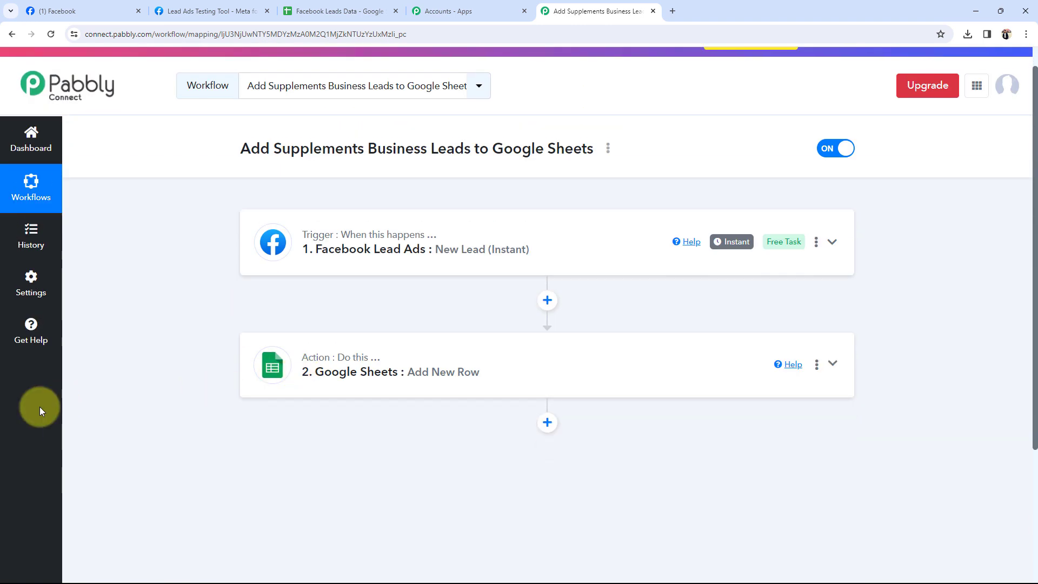
pyautogui.scroll(1, 72, 406)
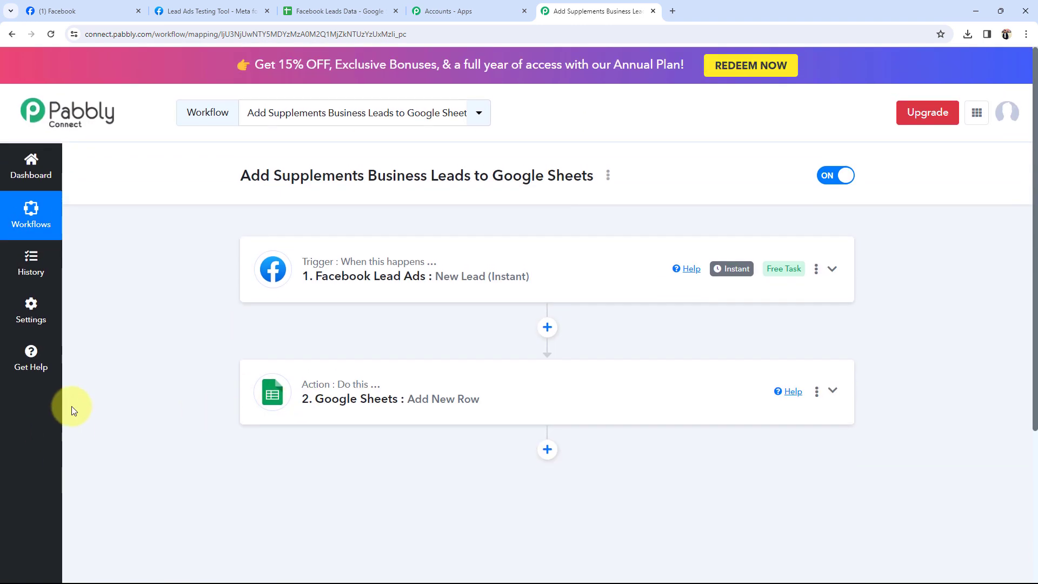